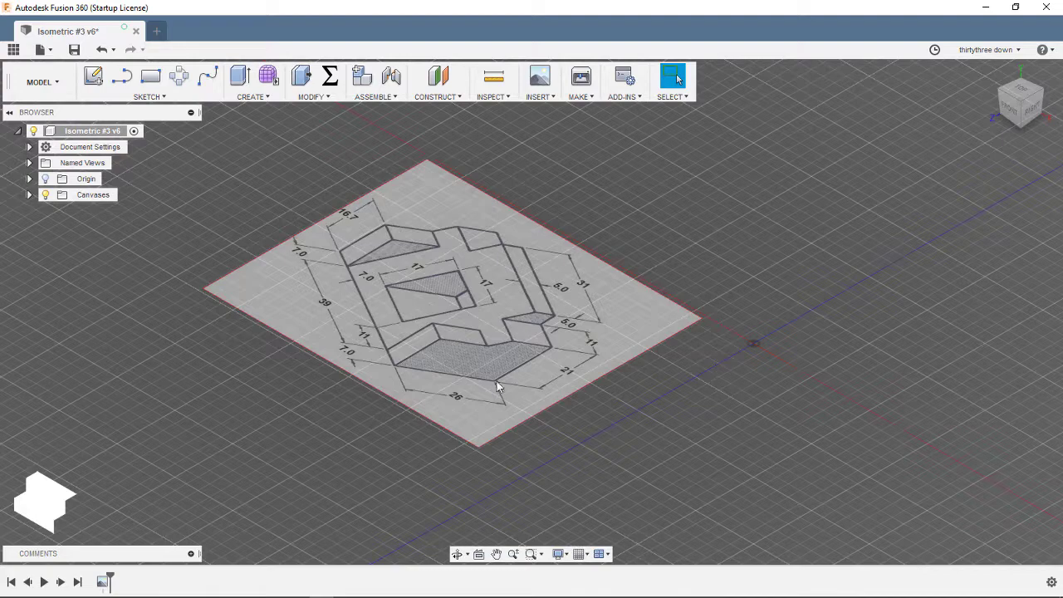
Switch to the top view and add a new component under the top-level design
left_click_drag(642, 390, 501, 324)
scroll(500, 323, "up", 3)
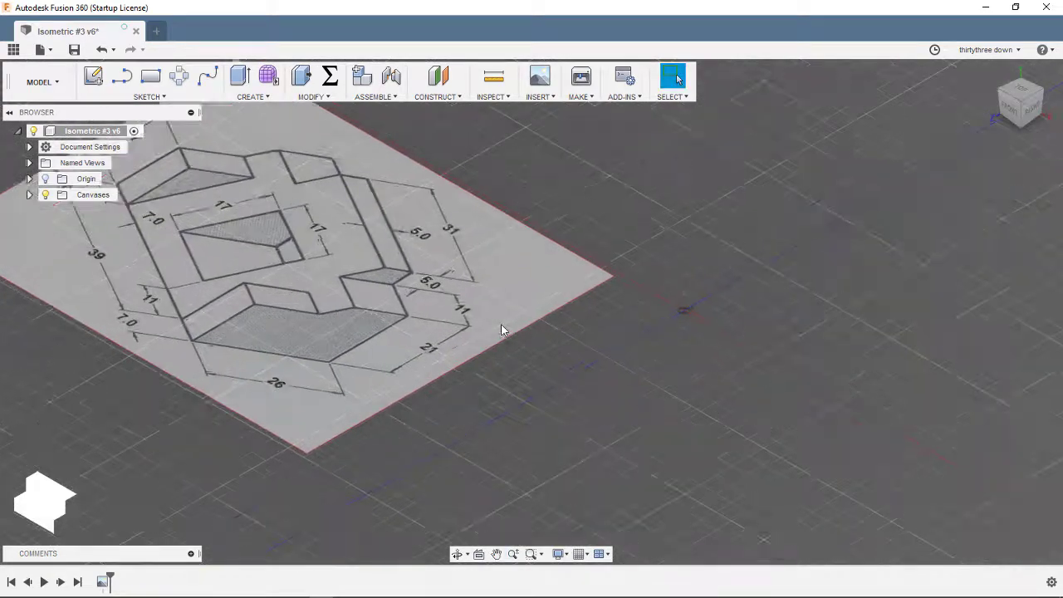
scroll(648, 335, "down", 5)
key("Escape")
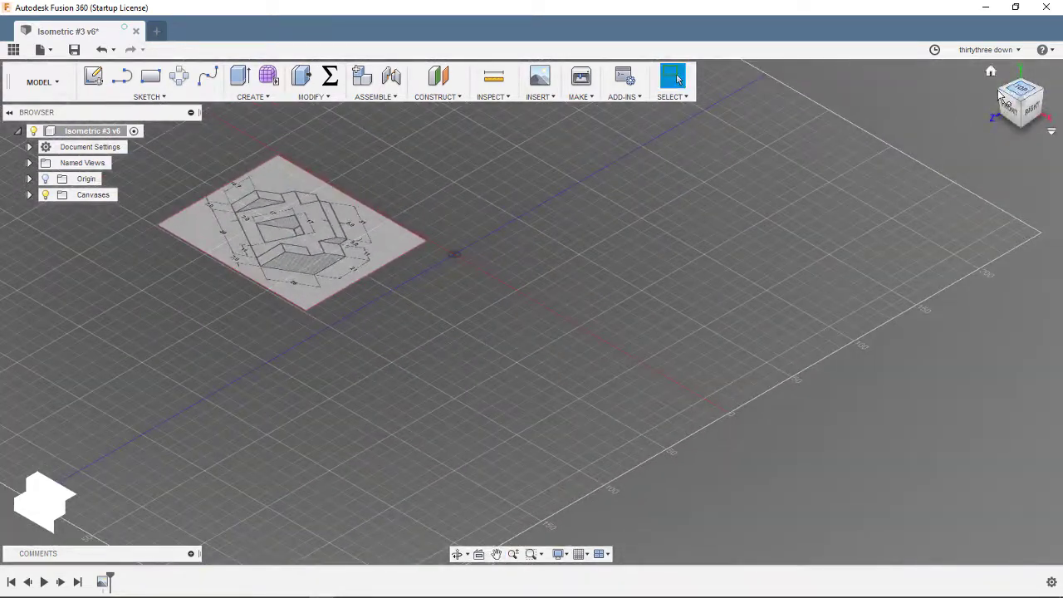
left_click(1009, 87)
right_click(108, 131)
left_click(158, 142)
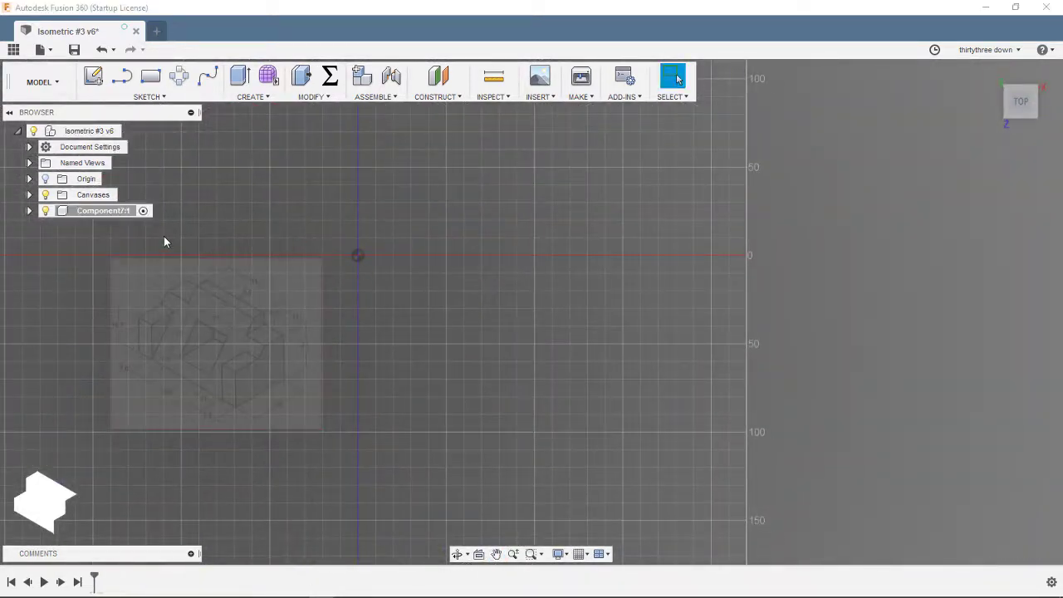
Sketch a rectangle from the origin on the new component's ground plane
right_click(113, 212)
left_click(125, 221)
left_click(93, 76)
left_click(423, 301)
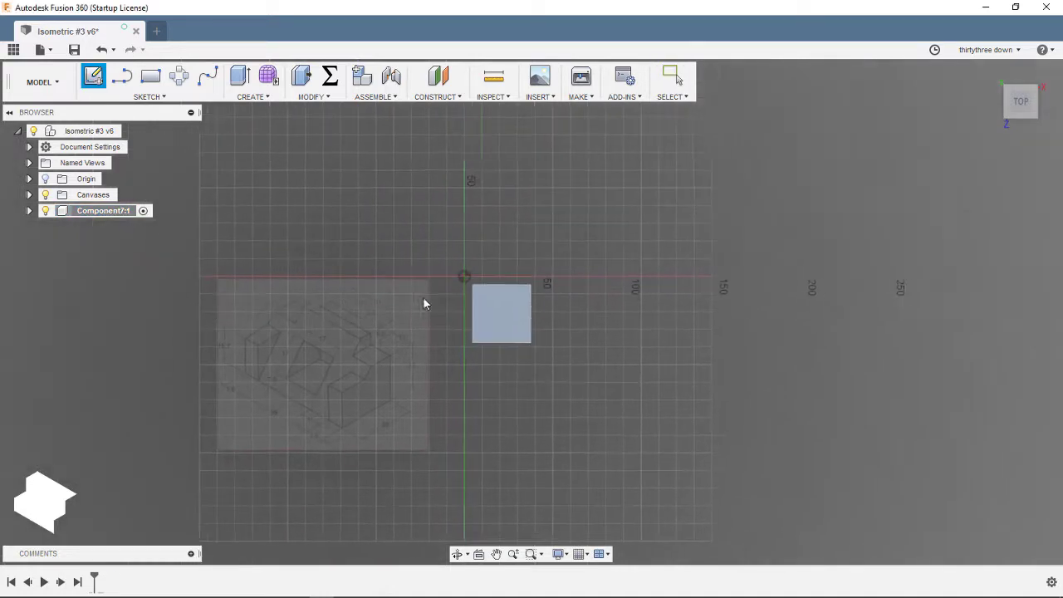
key("r")
left_click(473, 278)
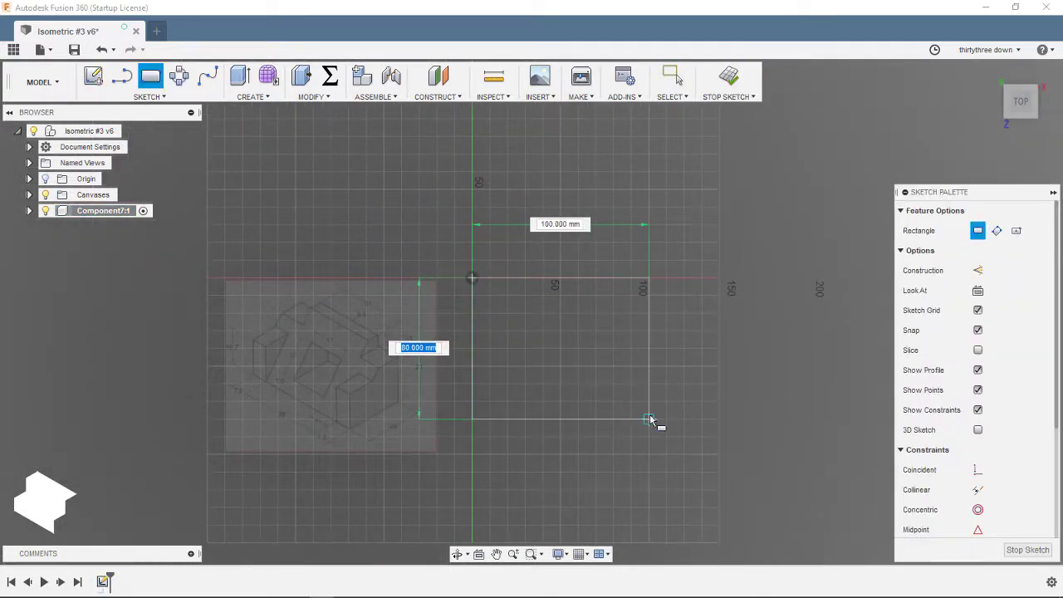
left_click(648, 413)
Dimension the rectangle 39 mm wide and 26 mm tall
key("d")
left_click(567, 282)
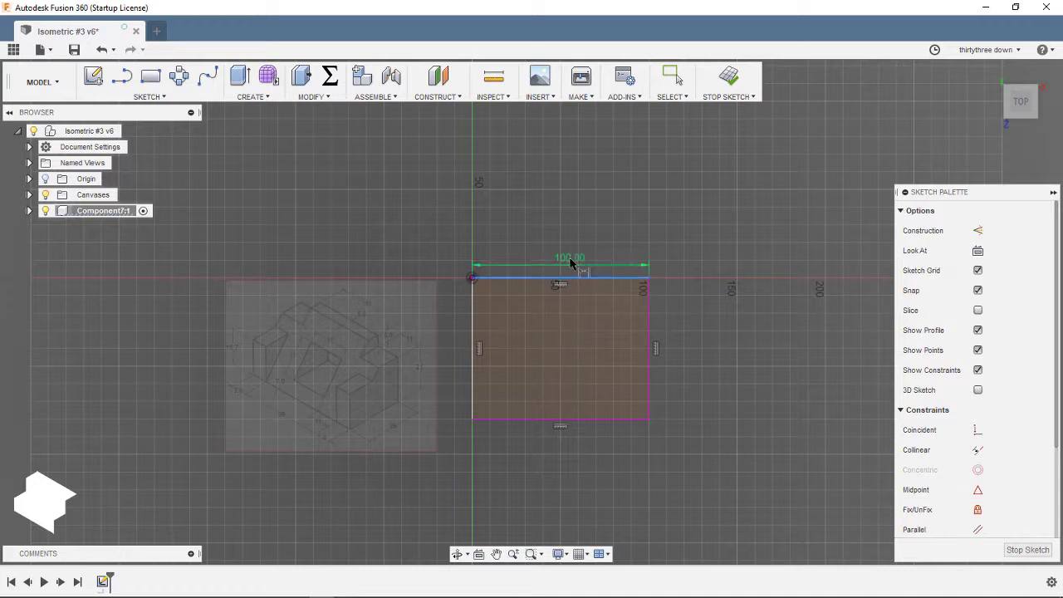
left_click(570, 259)
type("39")
key("Return")
left_click(541, 307)
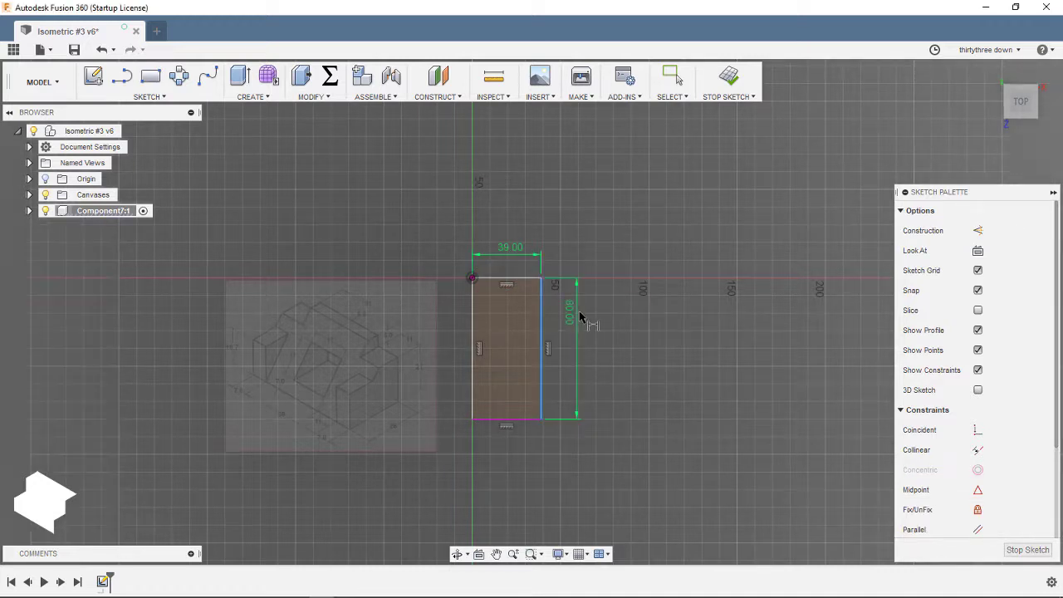
left_click(581, 316)
type("26")
key("Return")
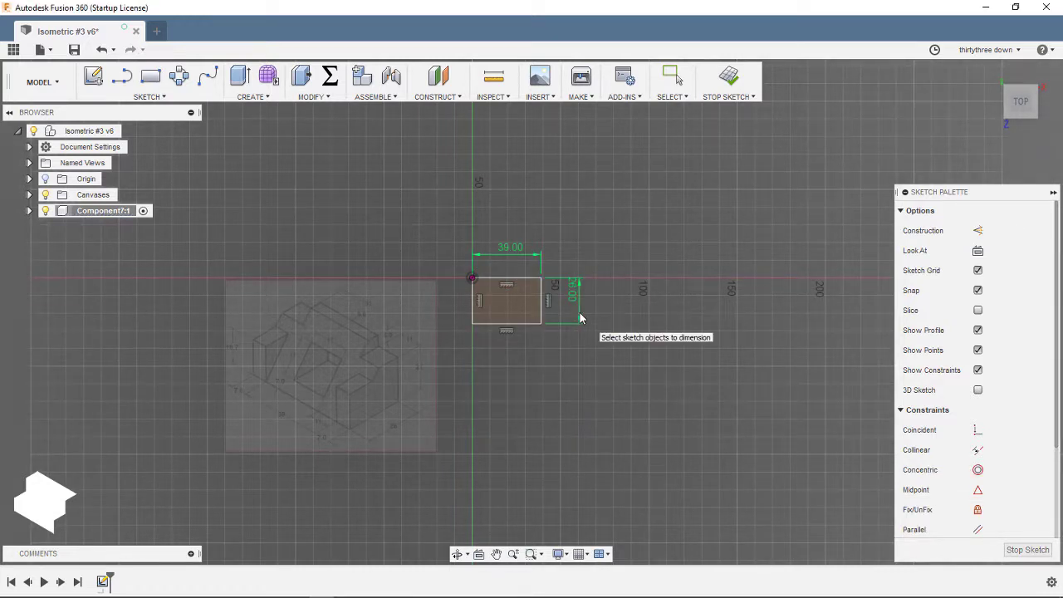
scroll(527, 349, "up", 3)
middle_click_drag(545, 292, 700, 259)
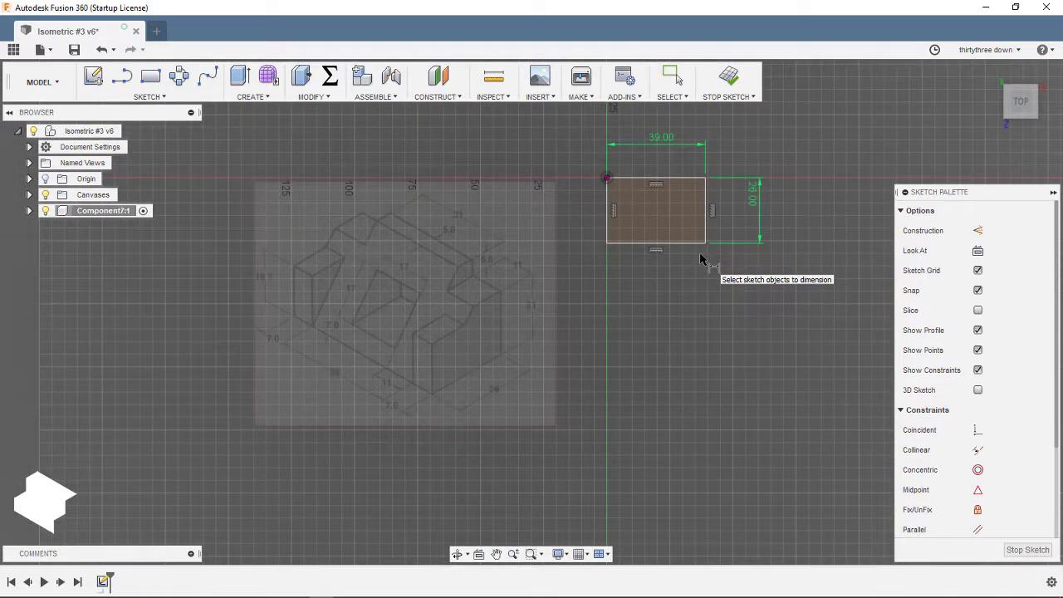
mouse_move(681, 277)
middle_mouse_down()
mouse_move(617, 290)
mouse_move(623, 304)
middle_mouse_up()
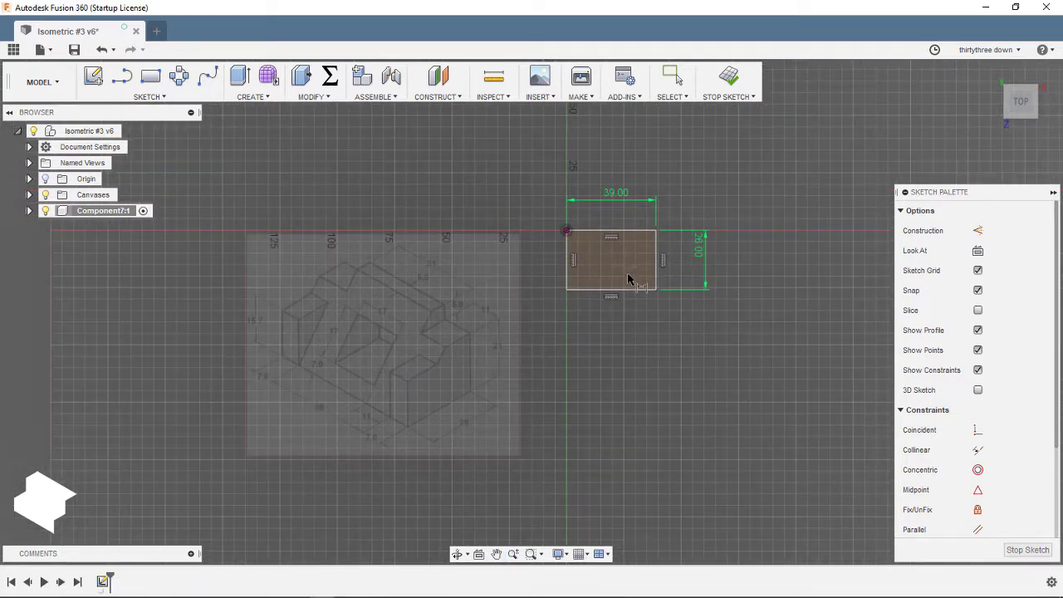
Finish the sketch and extrude the rectangle 26 mm into a box
left_click(728, 80)
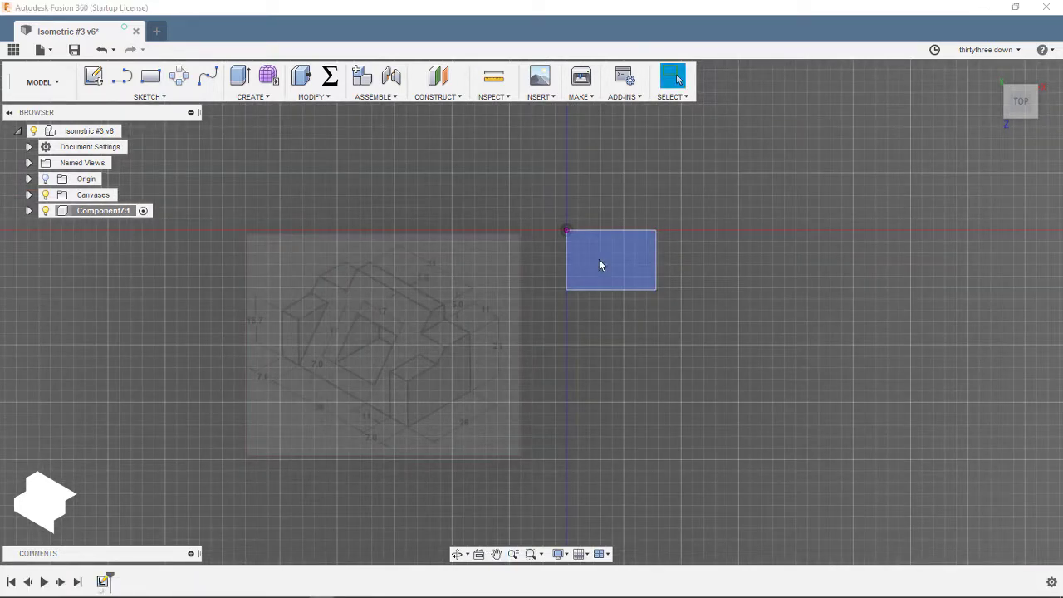
type("q")
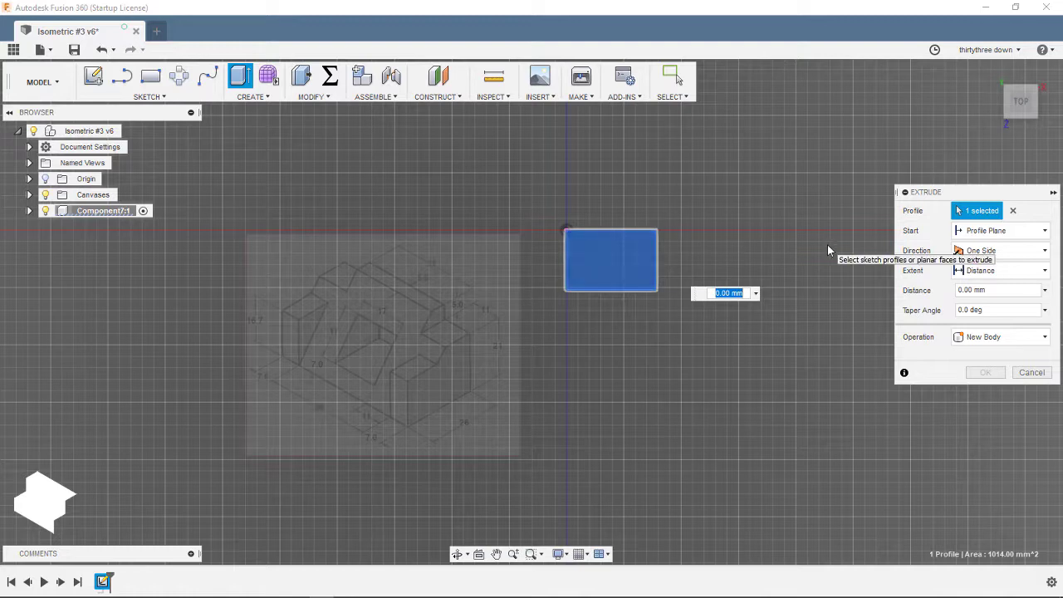
type("26")
key("Return")
left_click(991, 71)
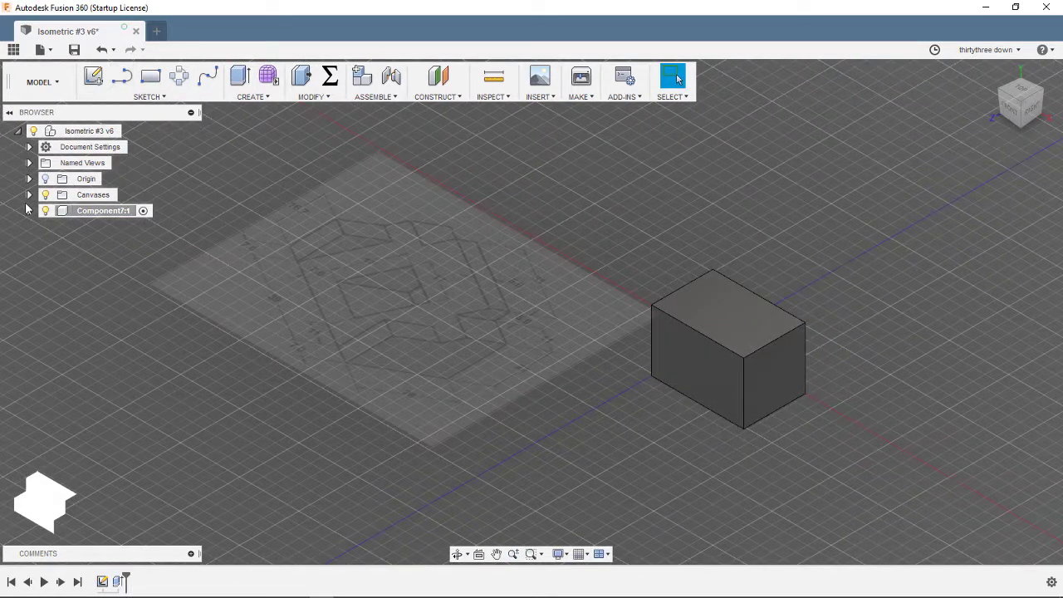
Sketch a corner-to-corner diagonal line on the box's right side face
left_click(29, 211)
left_click(42, 259)
left_click(100, 77)
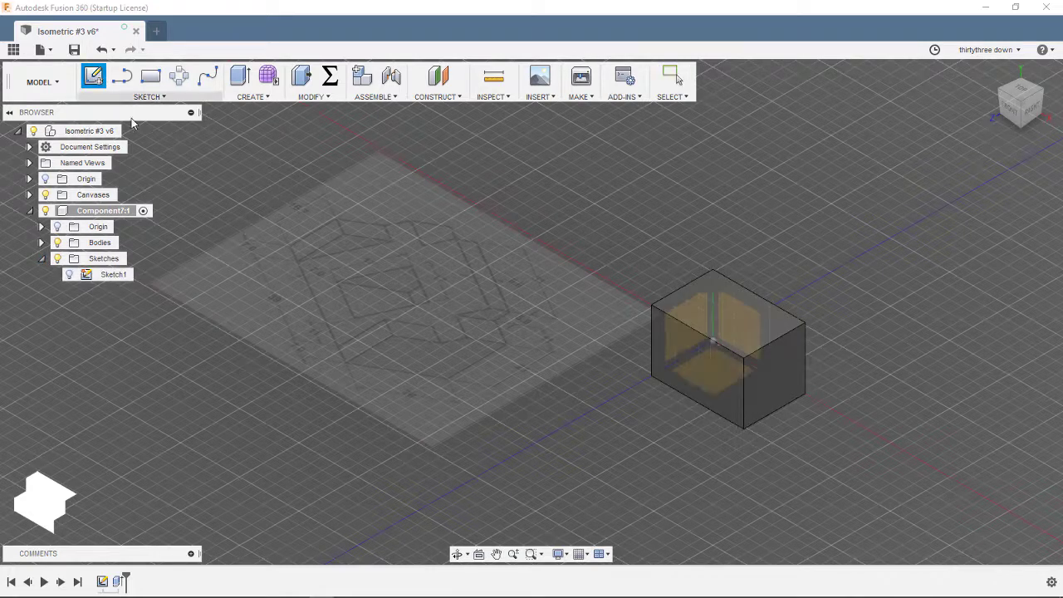
left_click(776, 364)
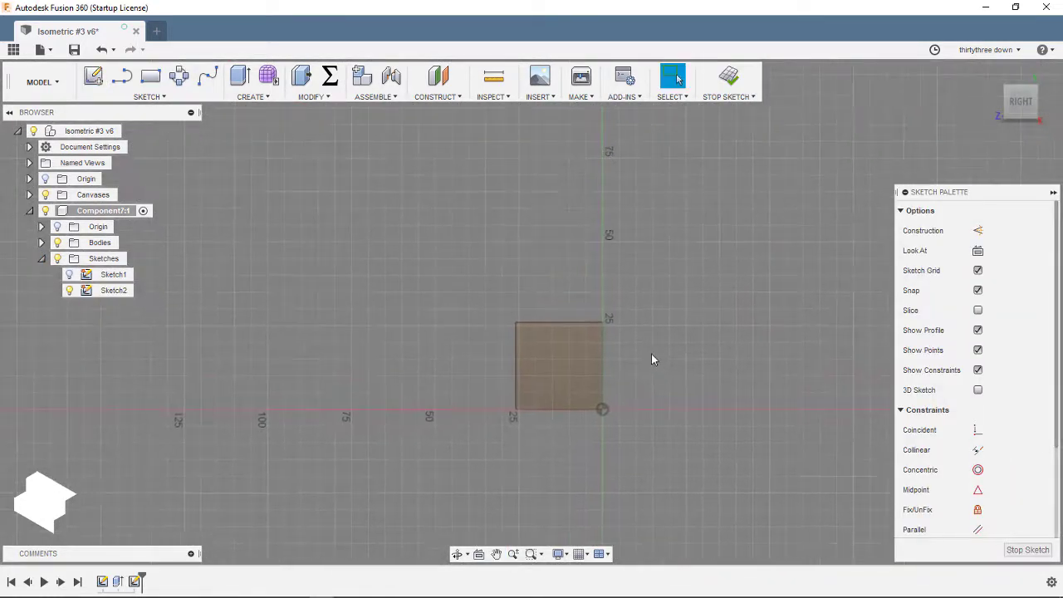
key("l")
left_click(561, 321)
left_click(515, 408)
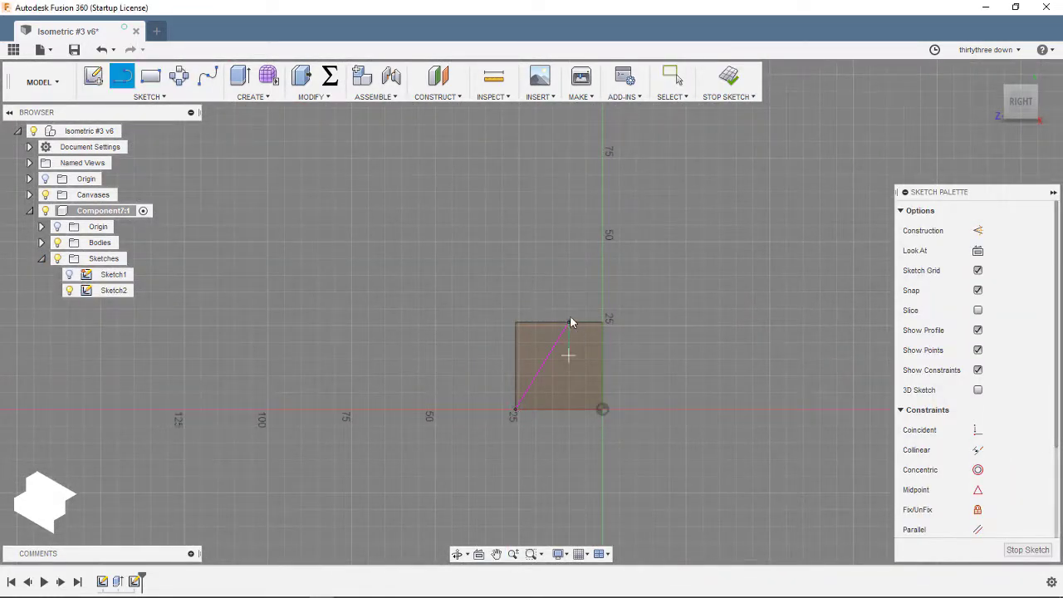
key("Escape")
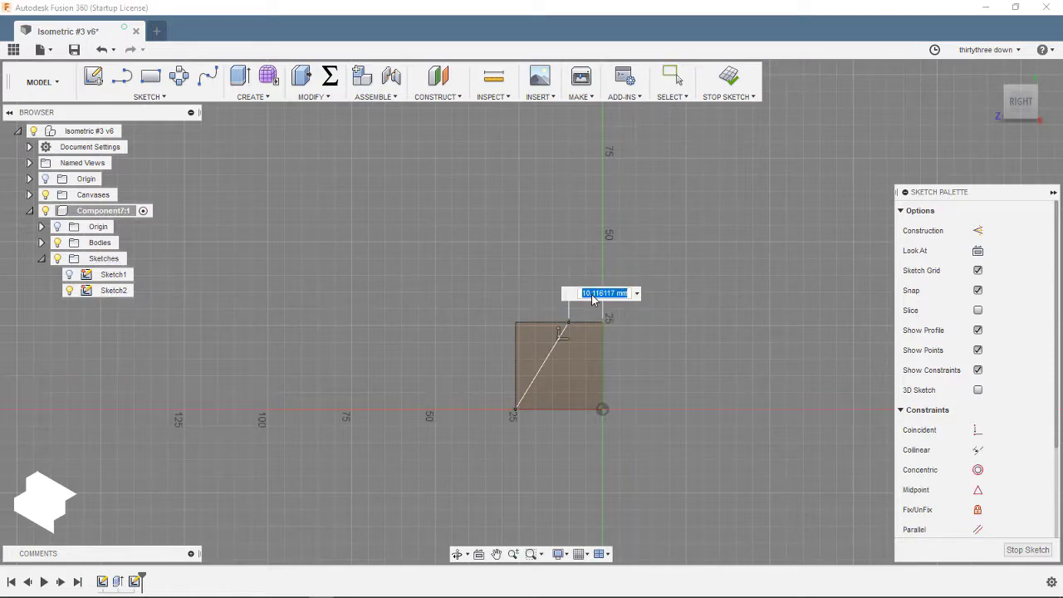
left_click(728, 77)
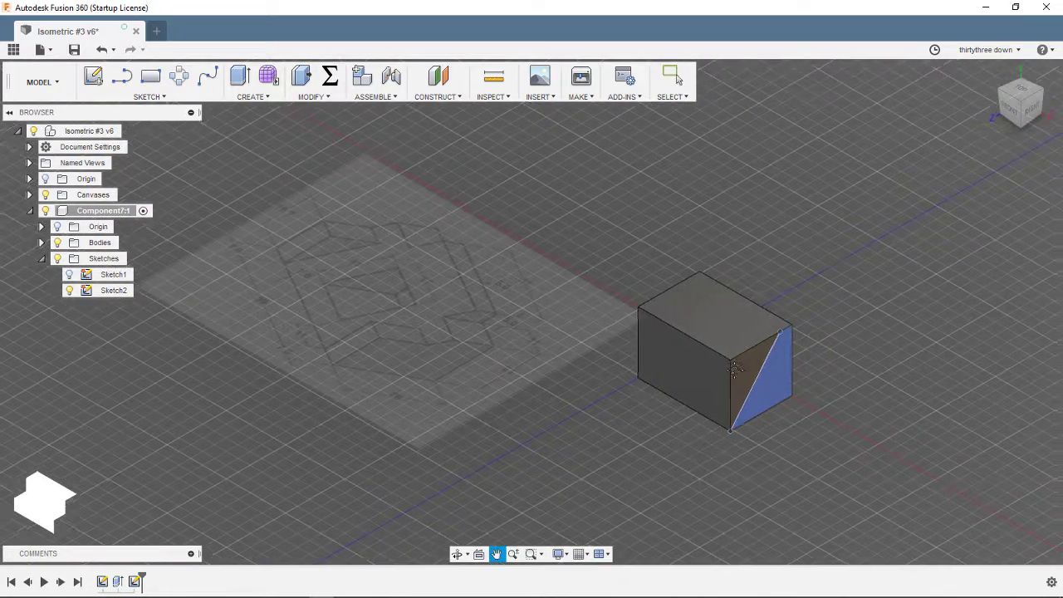
Extrude the triangle profile as a cut through the box, leaving a sloped wedge
key("q")
left_click(710, 376)
middle_click_drag(710, 377, 480, 270, "shift")
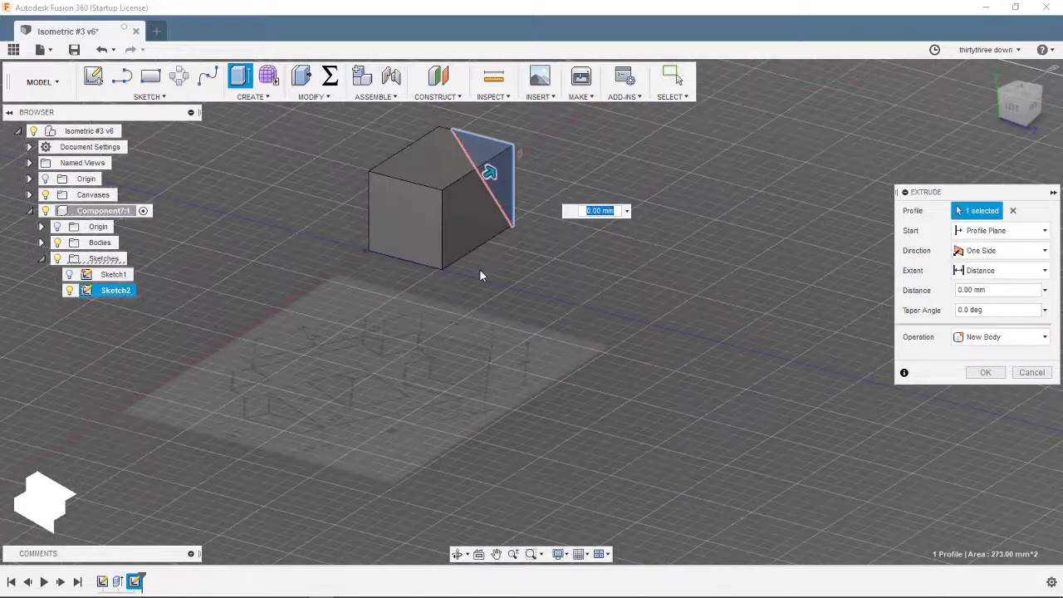
left_click_drag(487, 171, 406, 229)
left_click(983, 393)
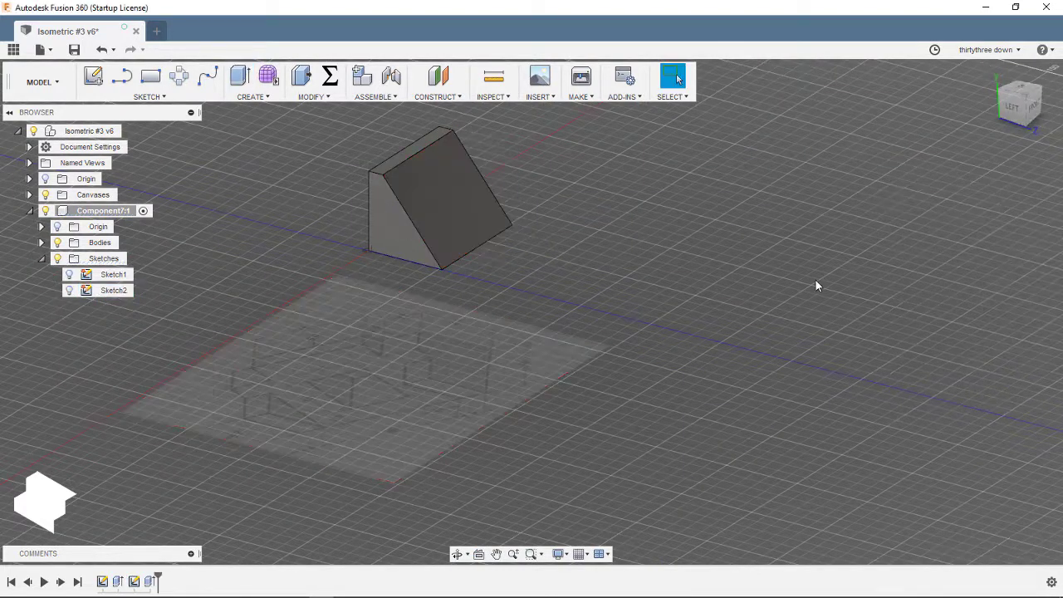
left_click_drag(1007, 120, 918, 285)
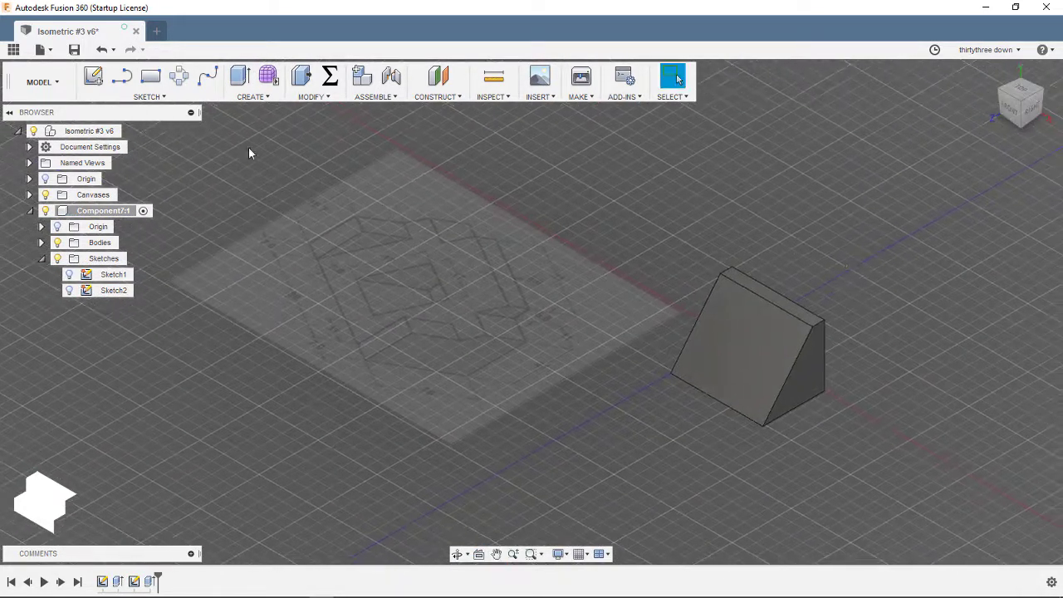
left_click(129, 132)
mouse_move(403, 286)
middle_mouse_down("shift")
mouse_move(439, 332)
mouse_move(444, 378)
mouse_move(623, 294)
mouse_move(507, 312)
middle_mouse_up("shift")
Start a sketch on the wedge face and draw a pocket rectangle
right_click(98, 210)
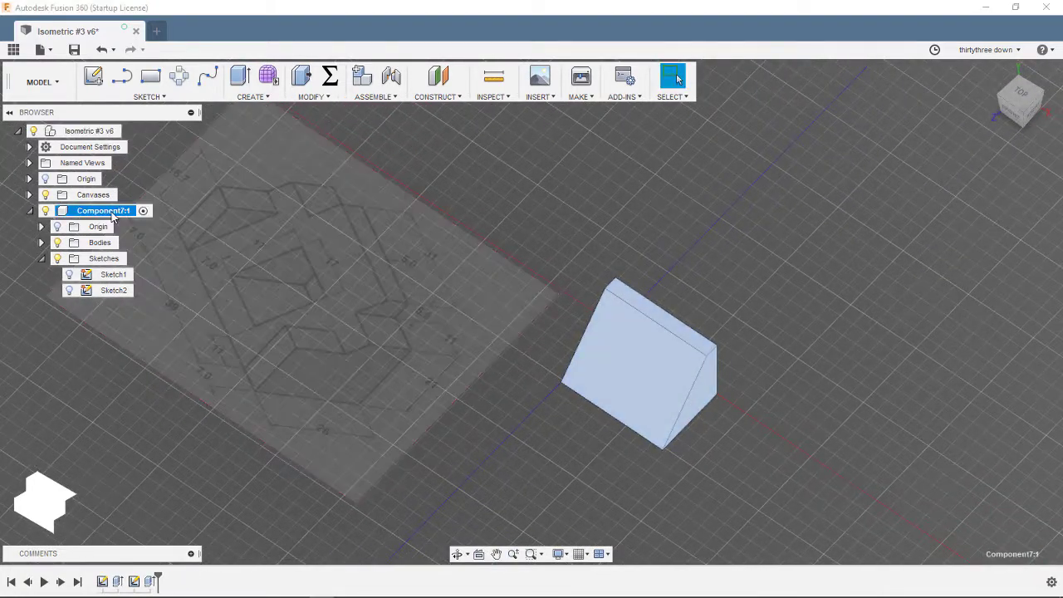
key("Escape")
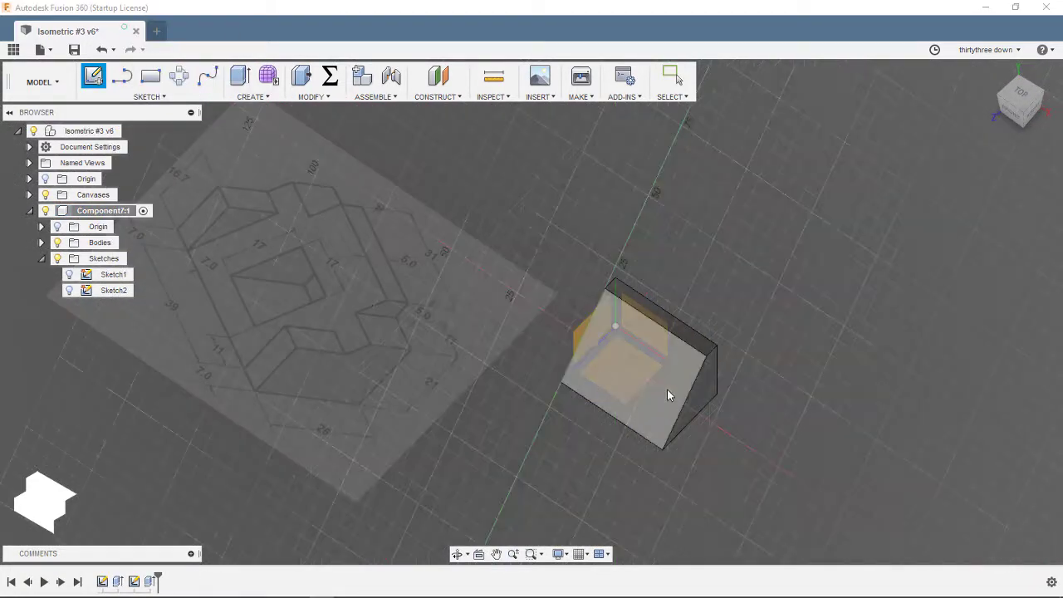
middle_click_drag(667, 389, 658, 379, "shift")
left_click(506, 316)
key("r")
left_click(457, 283)
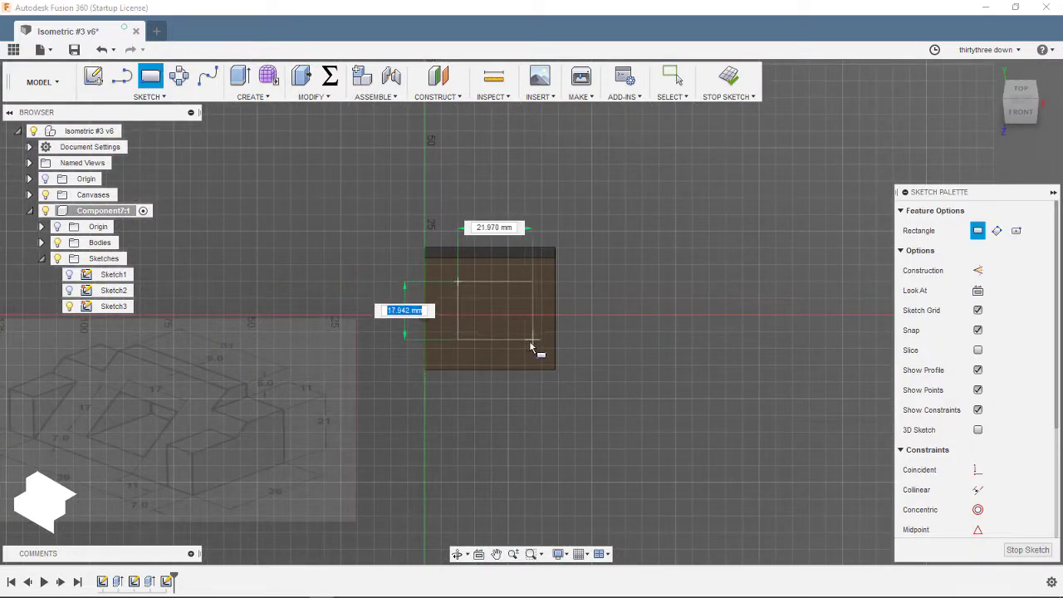
left_click(525, 348)
key("Escape")
Dimension the pocket rectangle 17 mm by 17 mm
key("d")
left_click(488, 285)
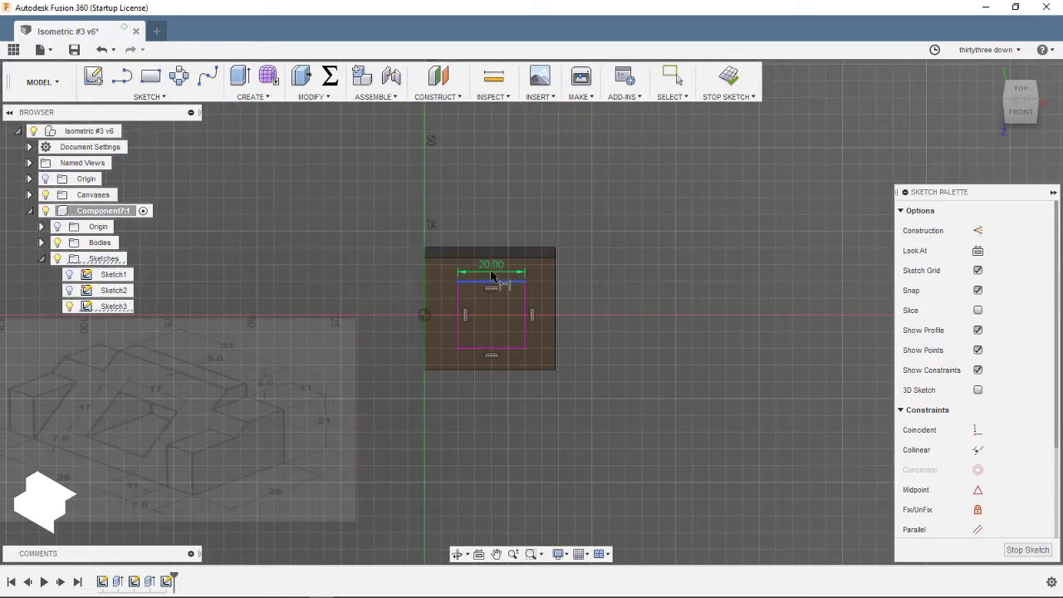
left_click(491, 271)
type("17")
key("Return")
left_click(513, 303)
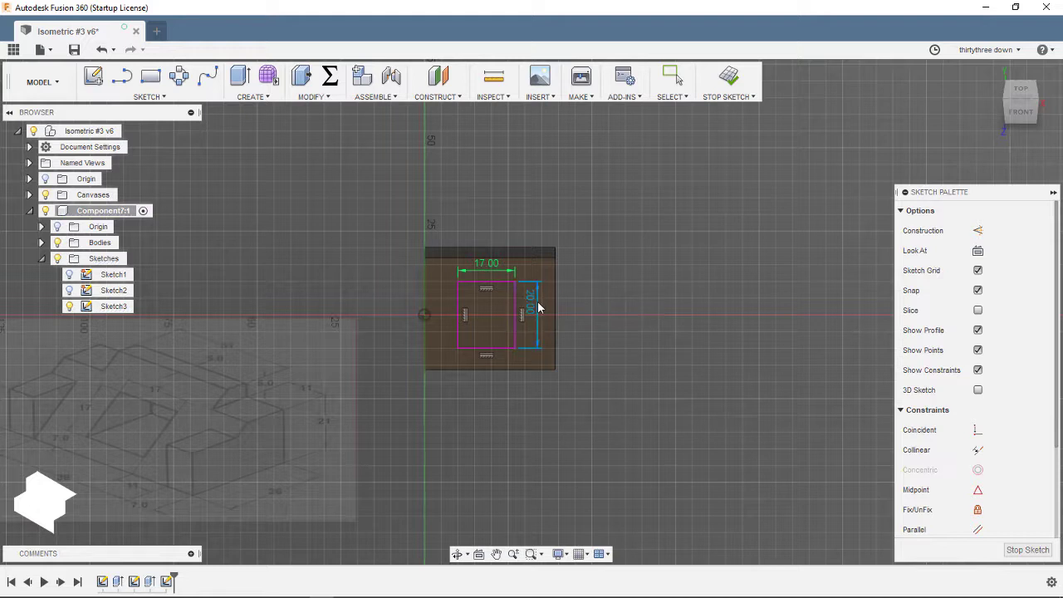
left_click(536, 305)
type("17")
key("Return")
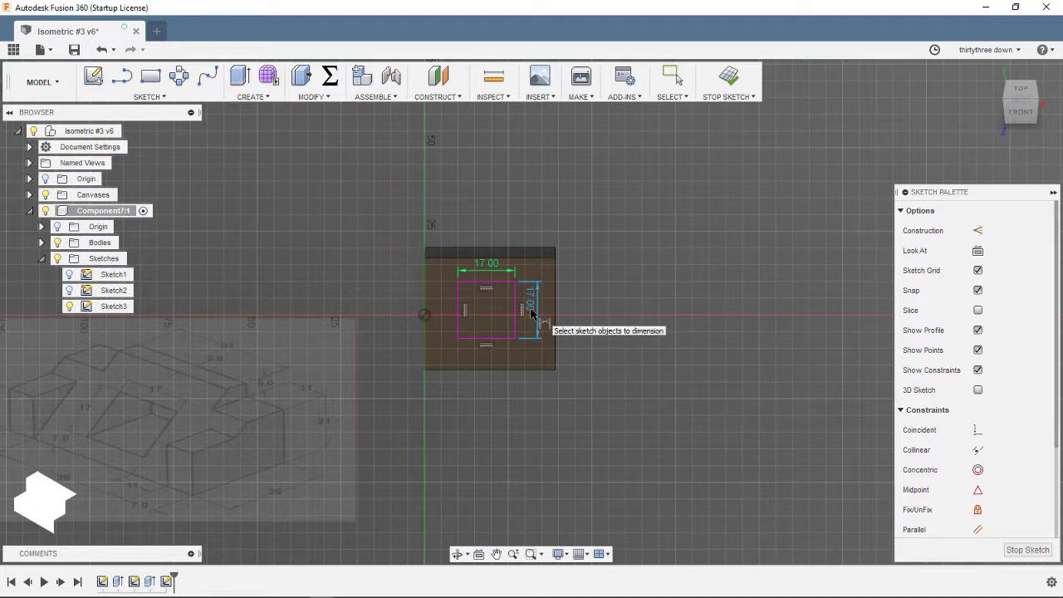
Set a 7 mm gap to the bottom edge, then undo the pocket sketch
left_click(505, 369)
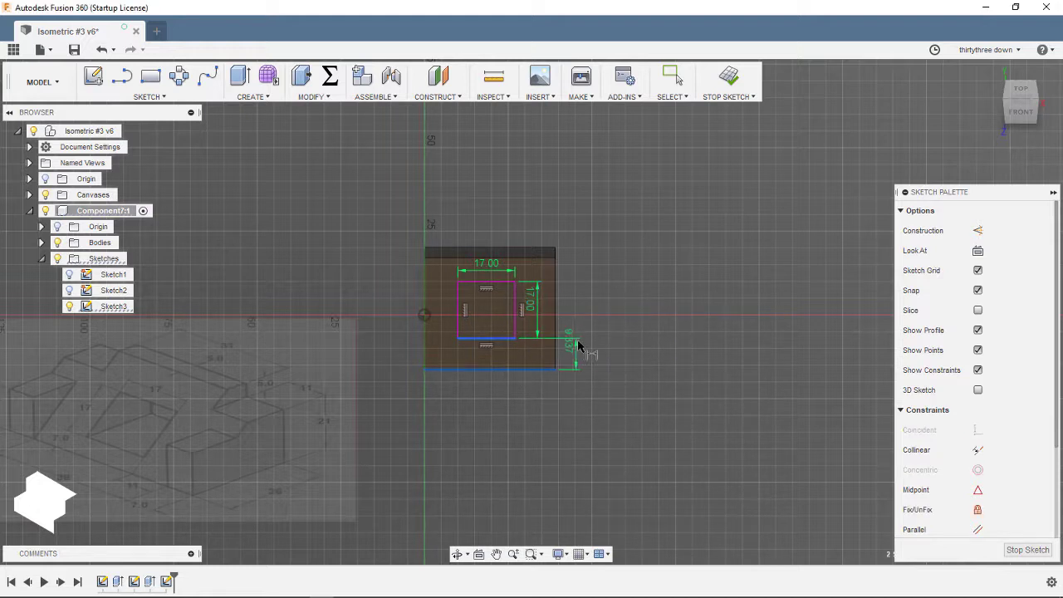
left_click(579, 346)
type("7")
key("Return")
key("Escape")
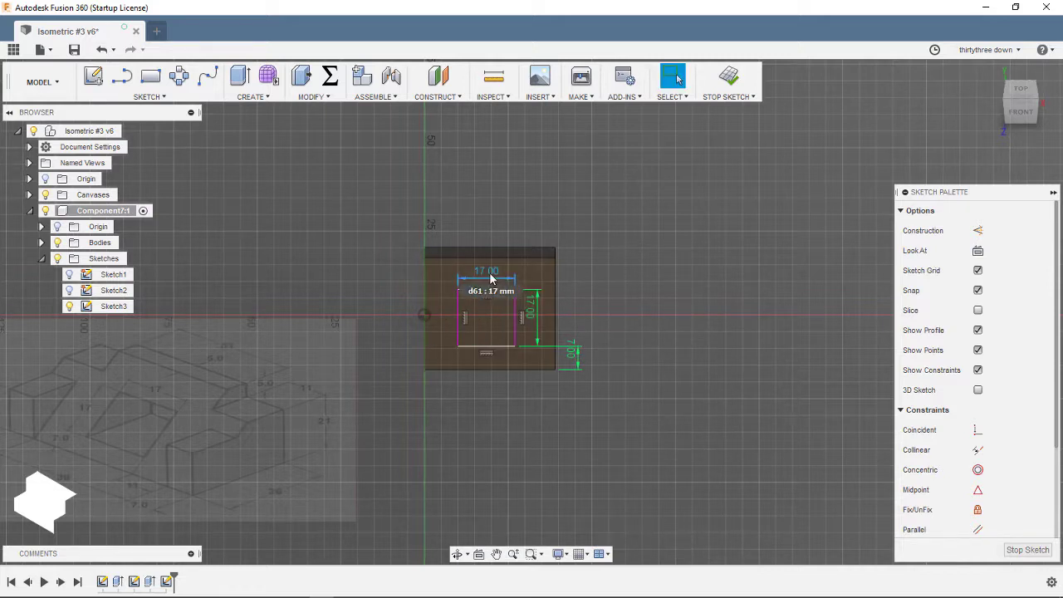
key("ctrl+z")
key("ctrl+z")
key("ctrl+z")
Draw a vertical construction centreline down the middle of the sloped face
left_click(646, 345)
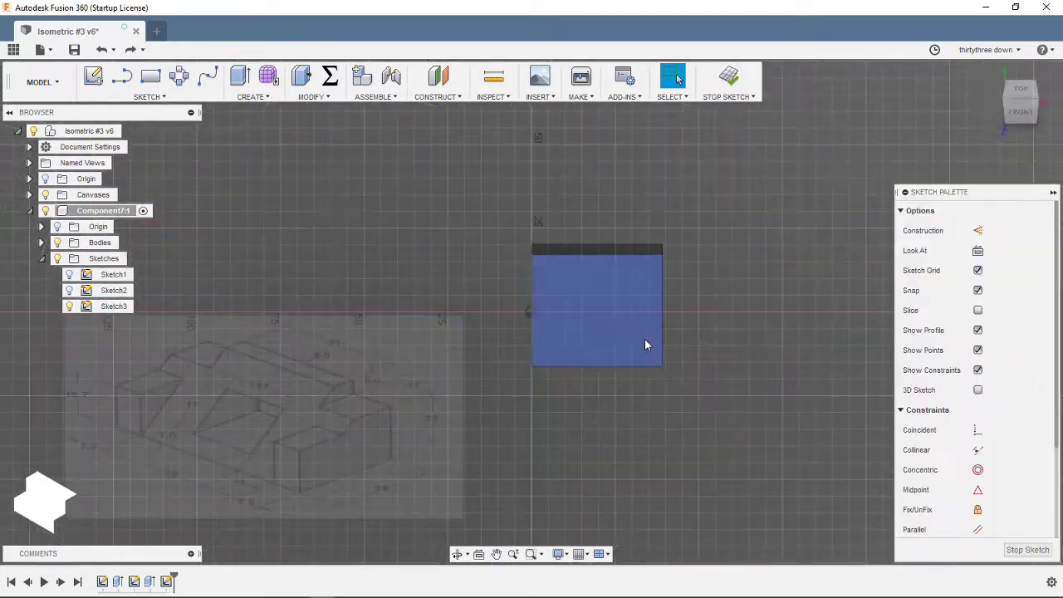
key("l")
left_click(596, 253)
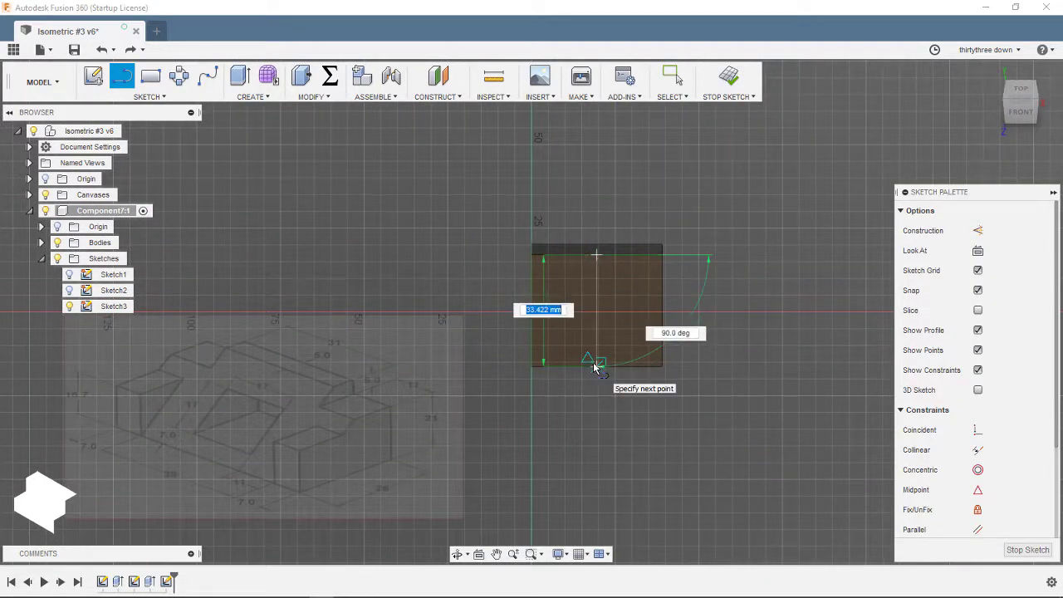
left_click(596, 363)
key("Escape")
key("x")
Draw a half-rectangle outline with lines, closed on the centreline
key("l")
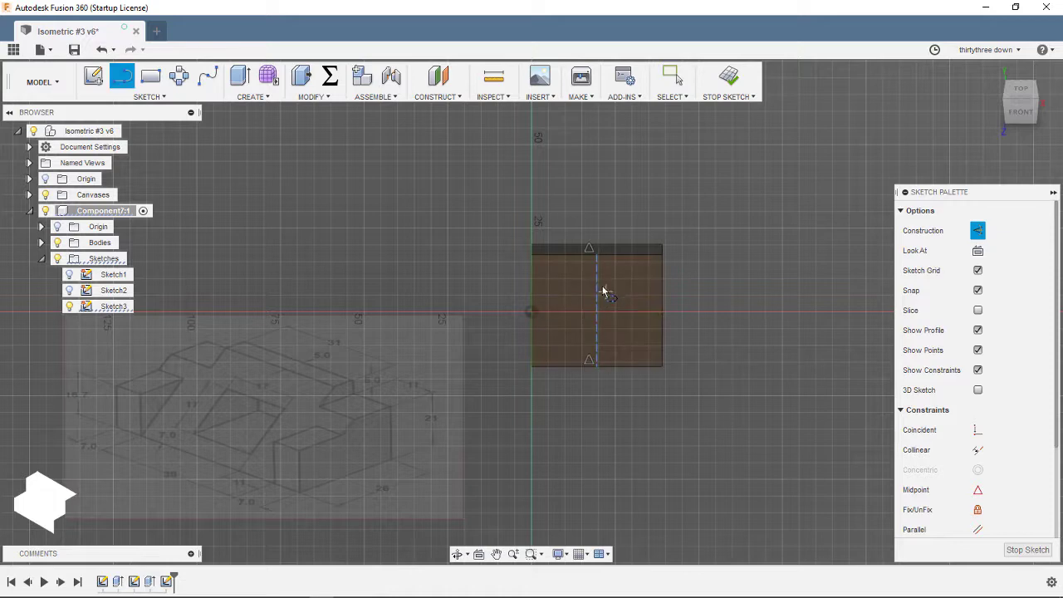
left_click(596, 286)
left_click(624, 283)
left_click(623, 345)
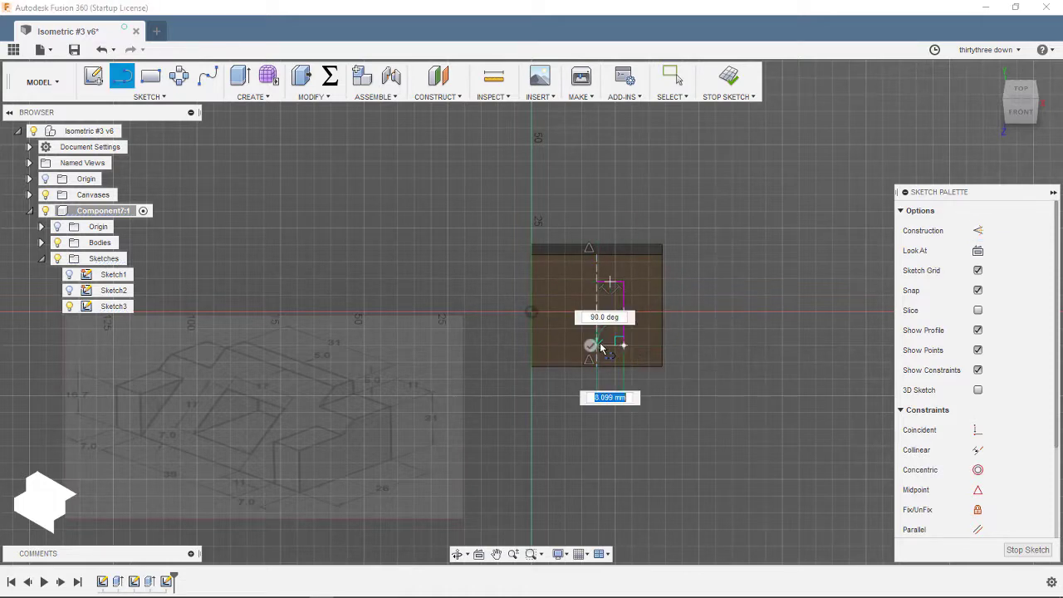
left_click(596, 343)
scroll(598, 344, "up", 3)
scroll(655, 360, "down", 4)
key("Escape")
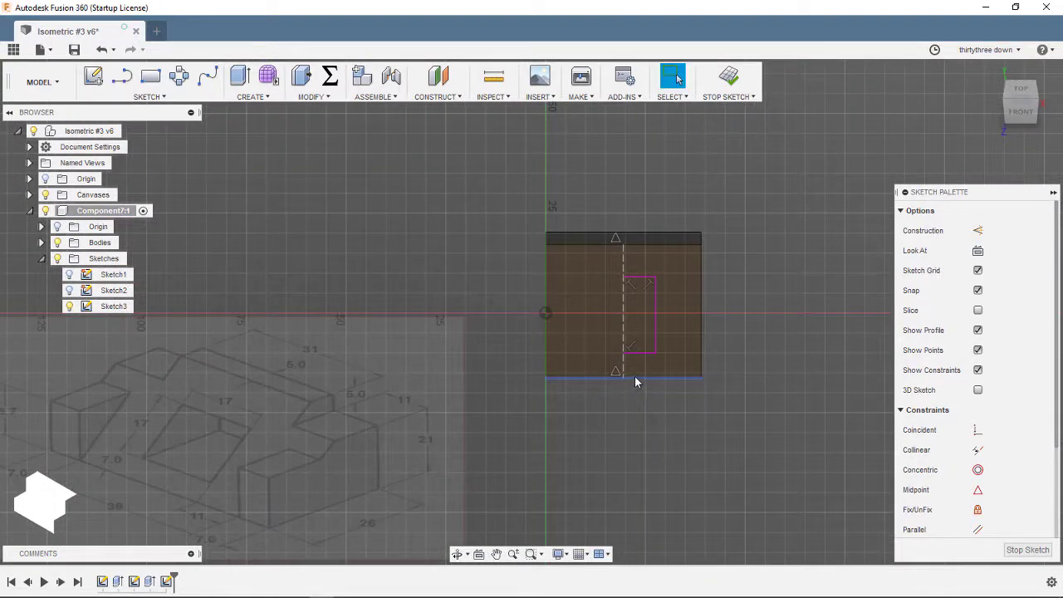
Dimension the half-rectangle 7 mm above the wedge's bottom edge
key("d")
left_click(640, 353)
left_click(664, 378)
left_click(728, 360)
type("7")
key("Return")
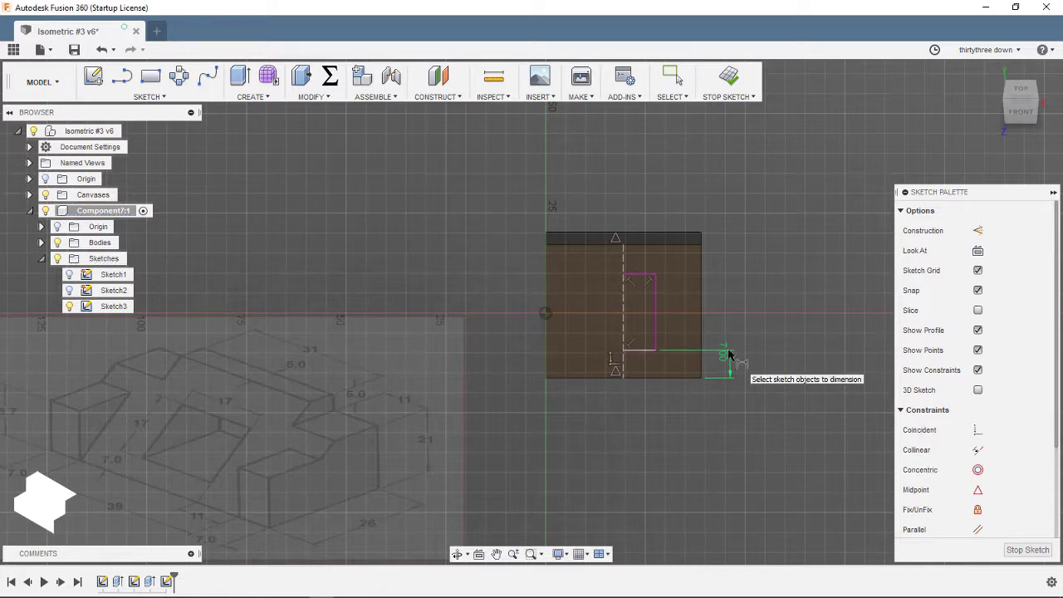
Set the half-rectangle's height to 16 mm and half-width to 8.5 mm
left_click(657, 305)
left_click(719, 297)
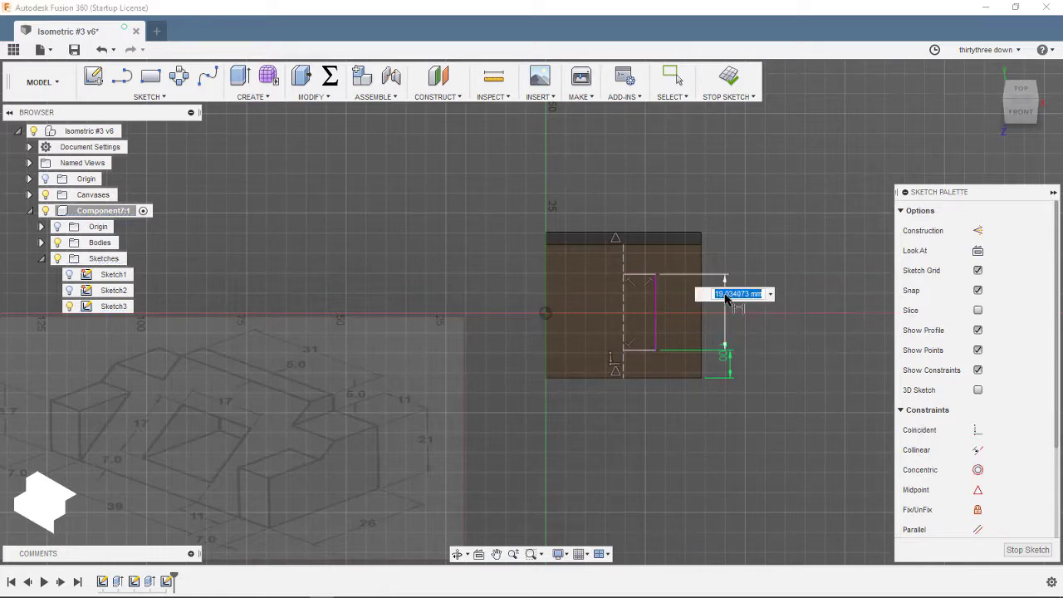
type("16")
key("Return")
left_click(624, 277)
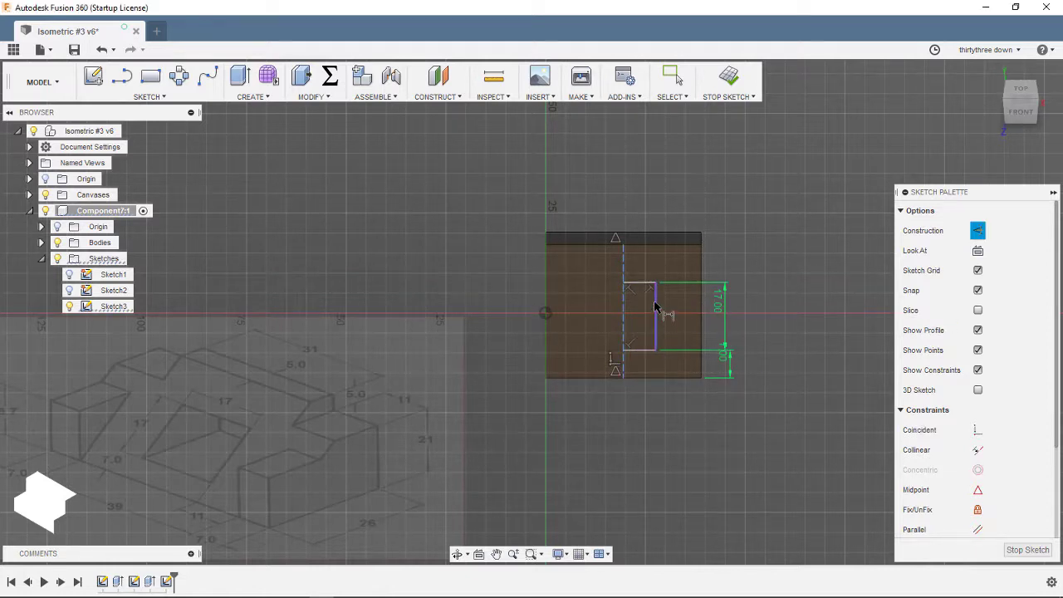
left_click(653, 199)
type("8.5")
key("Return")
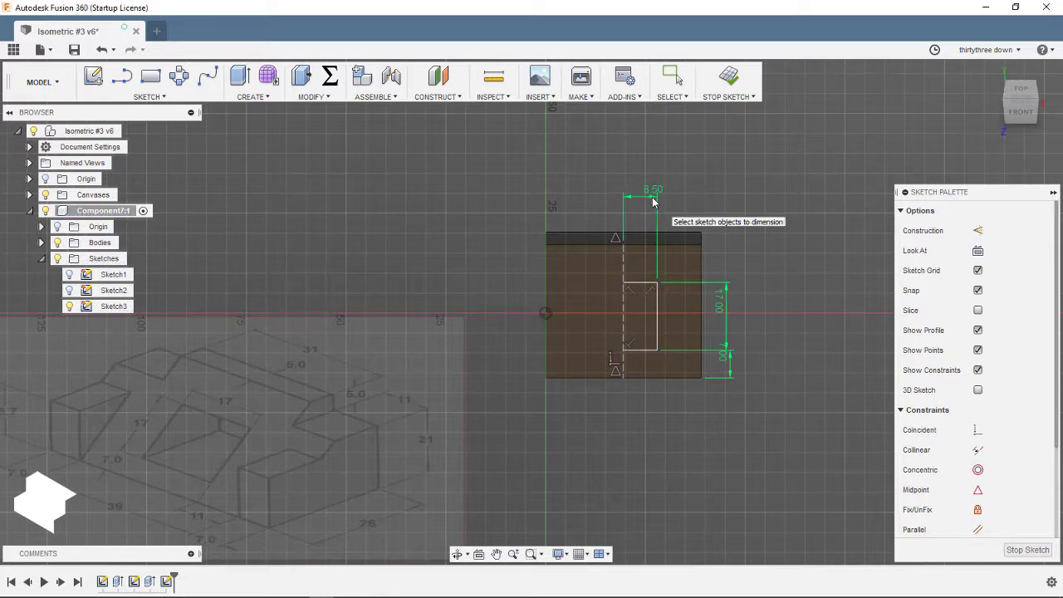
Mirror the half-rectangle about the construction centreline and finish the sketch
left_click(150, 97)
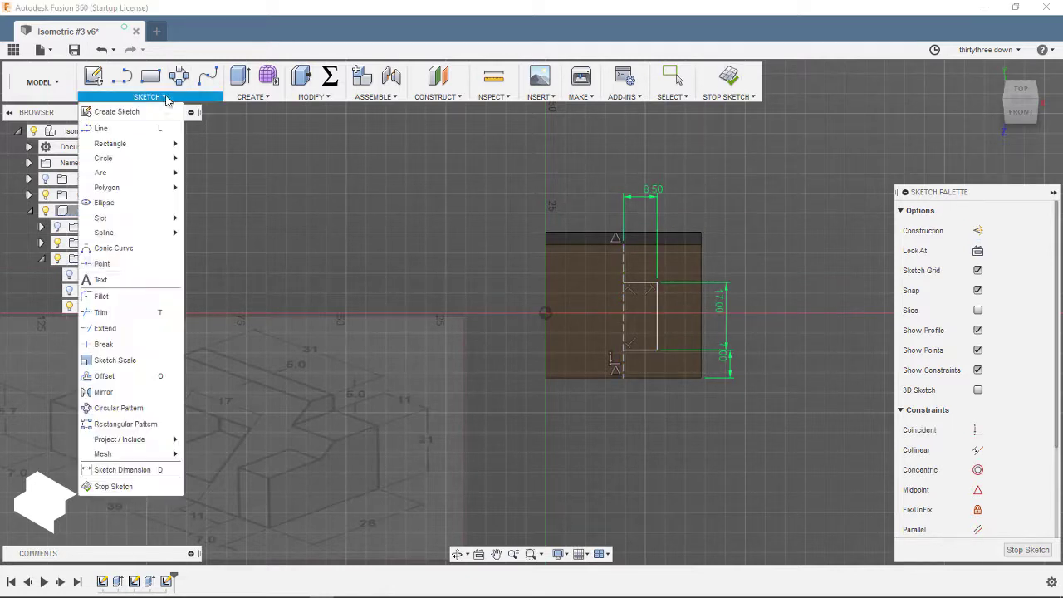
left_click(166, 396)
left_click(642, 287)
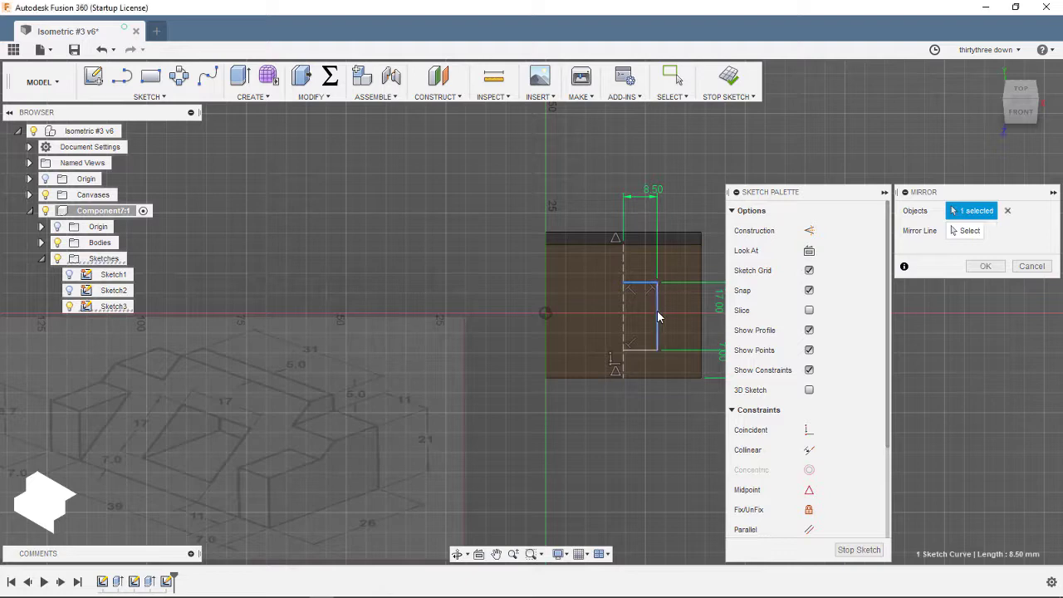
left_click(647, 350)
left_click(624, 272)
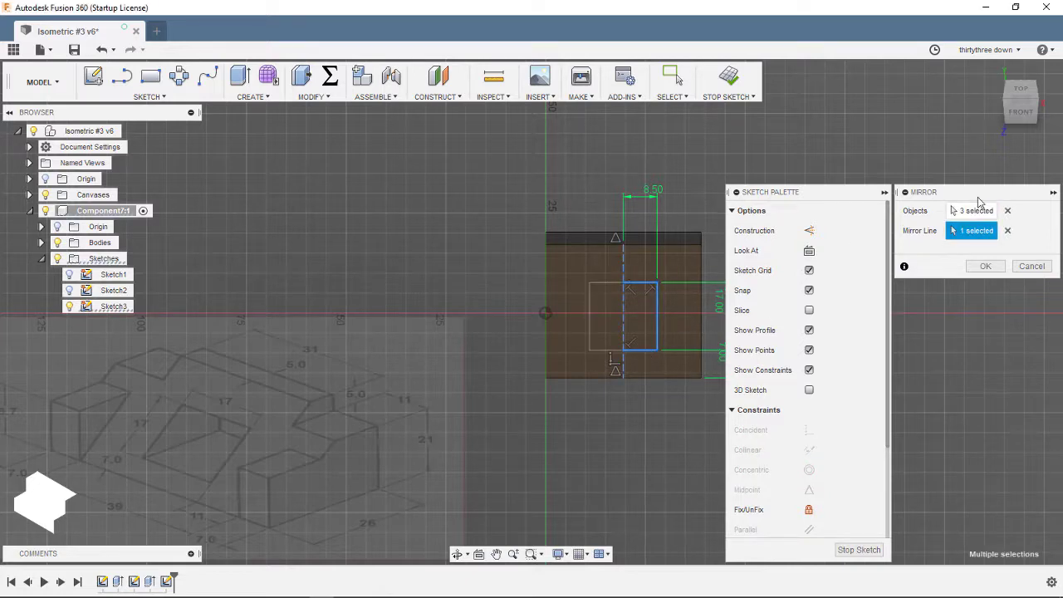
left_click(984, 266)
left_click(731, 78)
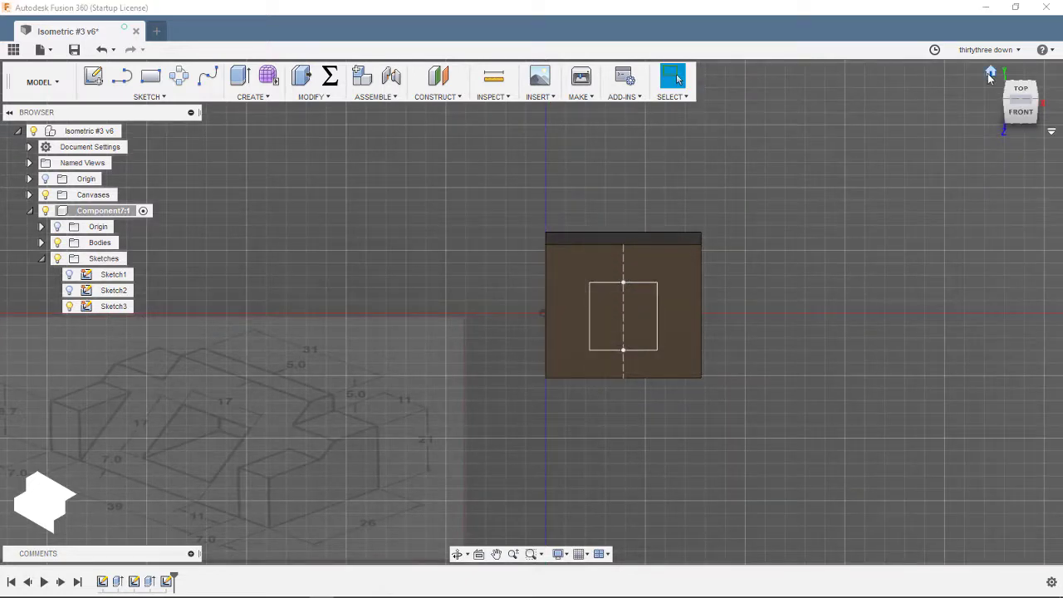
left_click(990, 75)
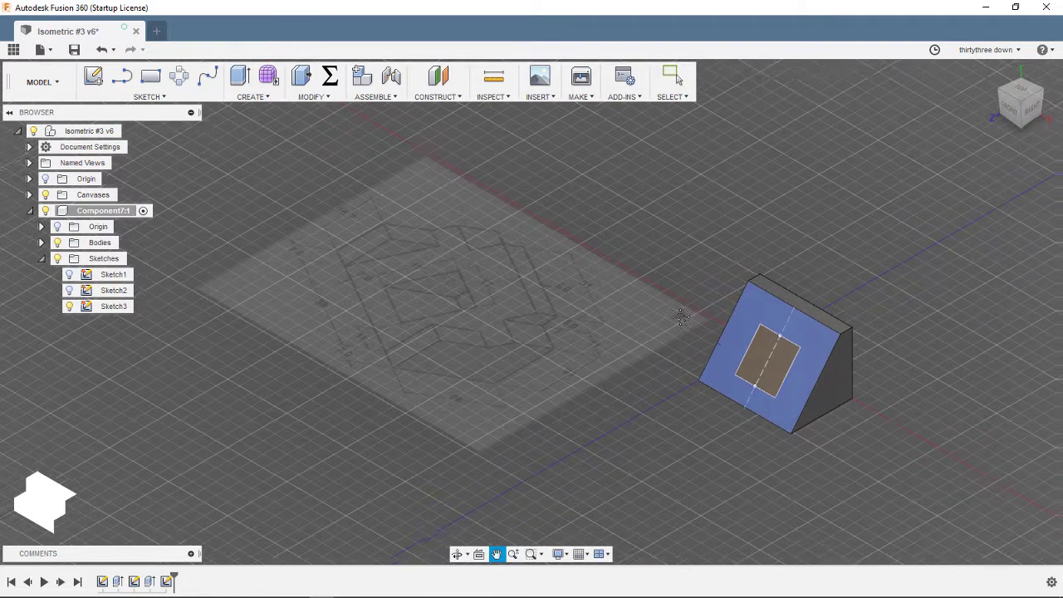
Activate the top-level design and pan to compare the wedge with the reference drawing
middle_click_drag(759, 365, 617, 266)
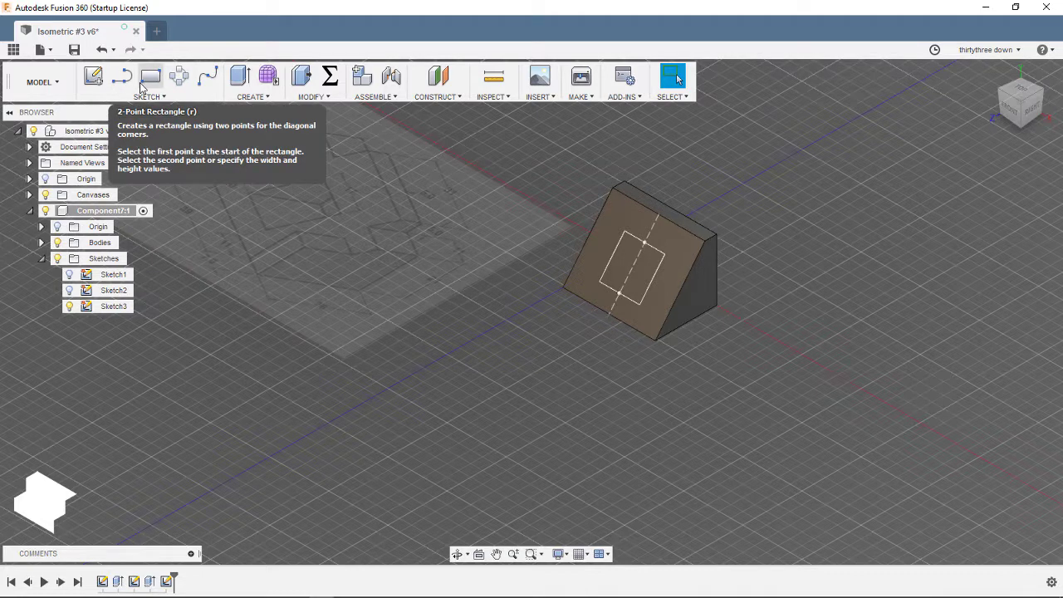
left_click(133, 131)
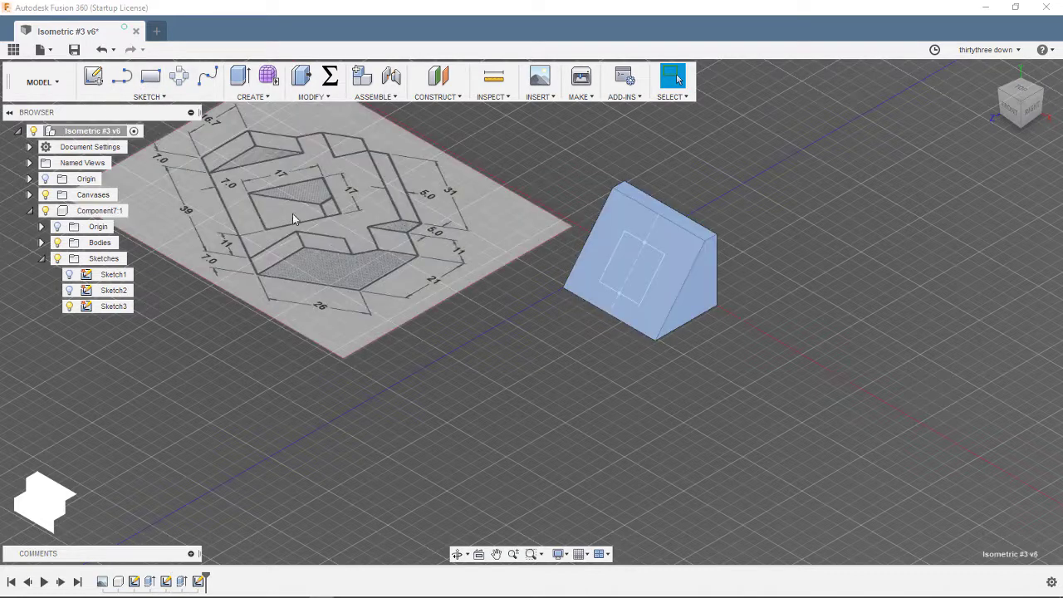
mouse_move(368, 313)
middle_mouse_down()
mouse_move(406, 355)
mouse_move(429, 406)
middle_mouse_up()
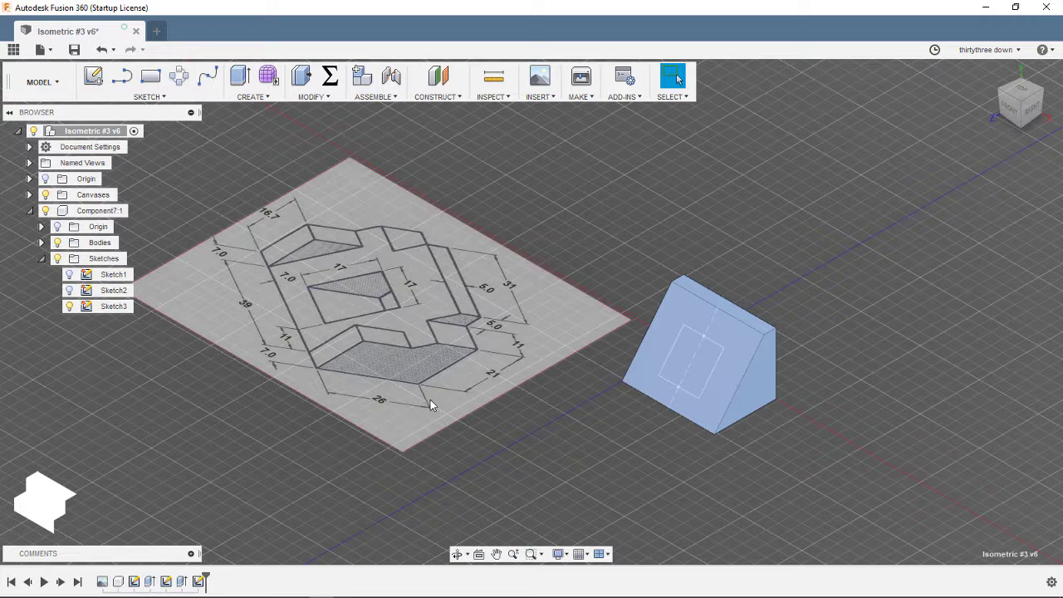
Reopen and finish Sketch3, then reactivate the wedge component Component7:1
right_click(95, 309)
left_click(125, 335)
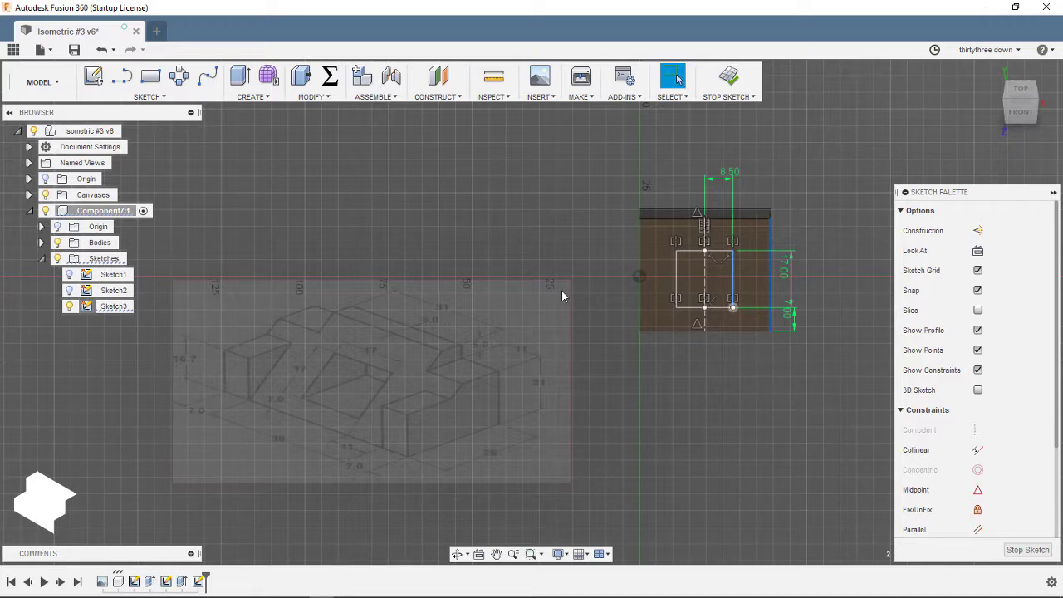
left_click(731, 79)
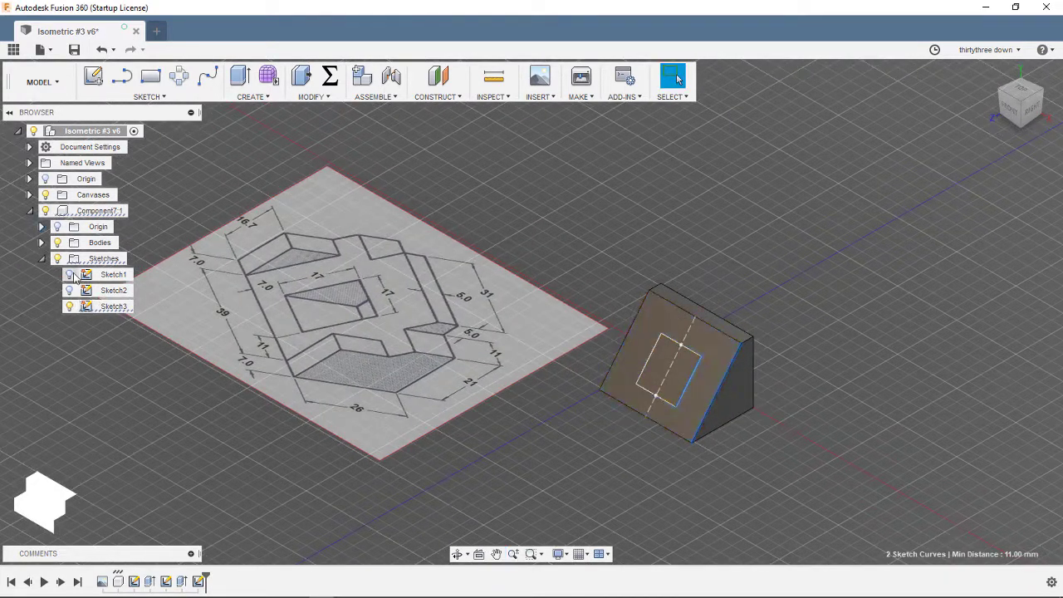
double_click(100, 210)
Sketch a rectangle on a wedge face, collinear with the wedge edge
key("r")
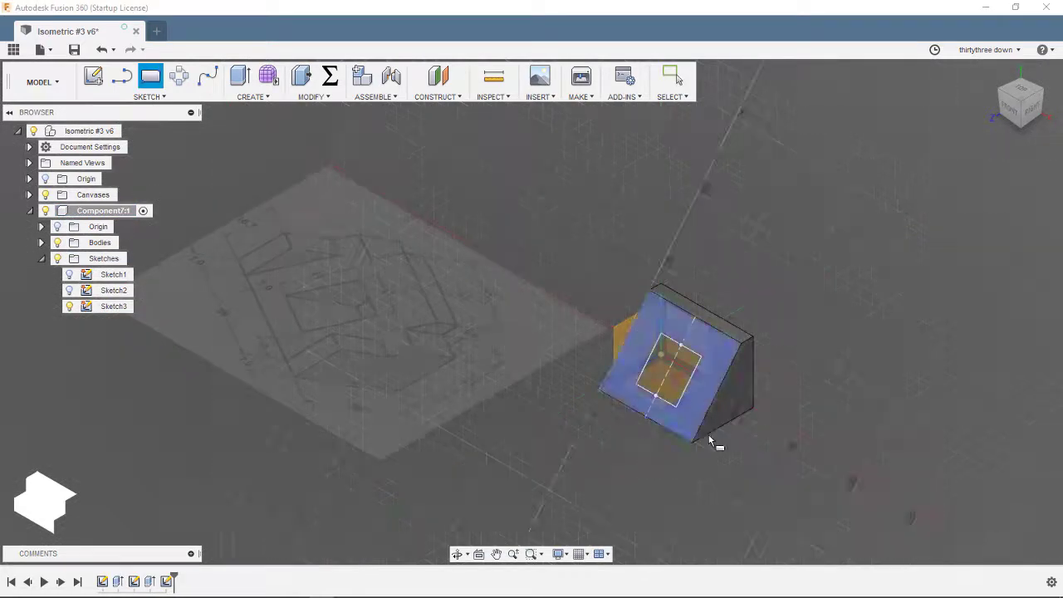
left_click(741, 440)
mouse_move(679, 333)
middle_mouse_down("shift")
mouse_move(624, 335)
mouse_move(619, 309)
middle_mouse_up("shift")
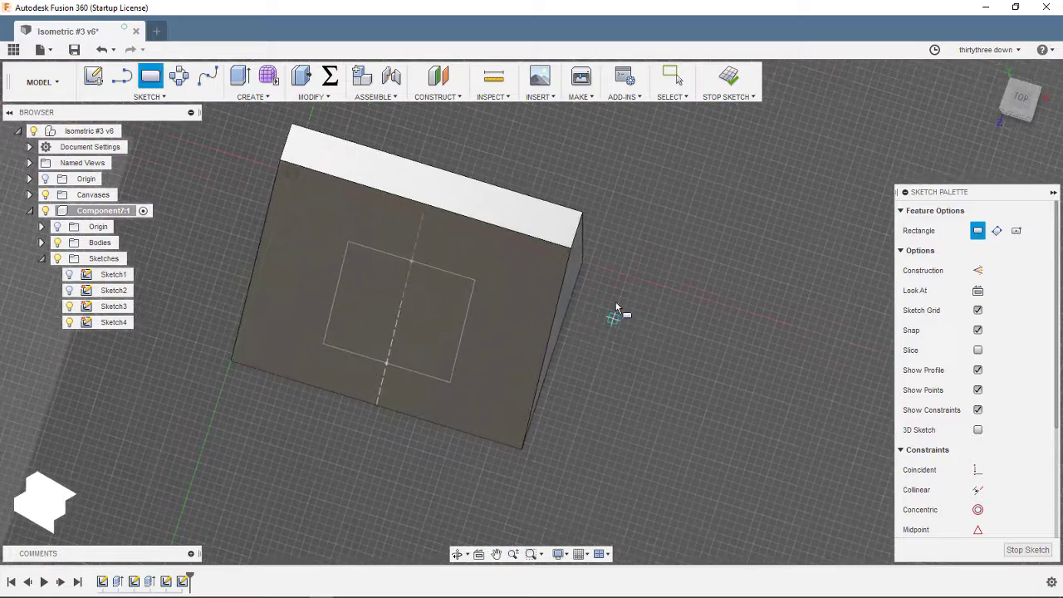
left_click(583, 263)
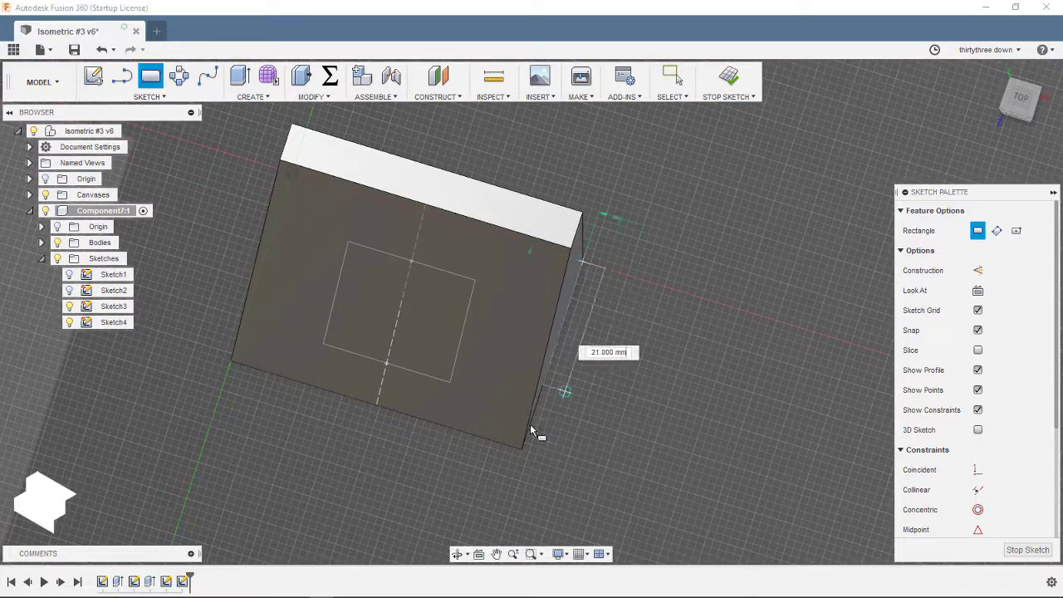
left_click(604, 472)
middle_click_drag(604, 473, 577, 463, "shift")
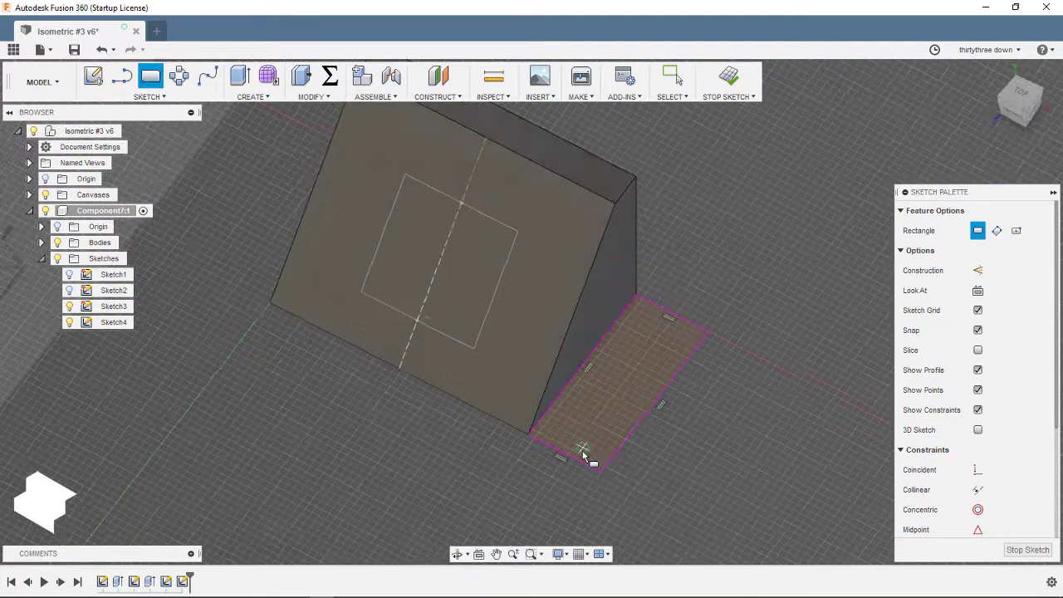
left_click(575, 458)
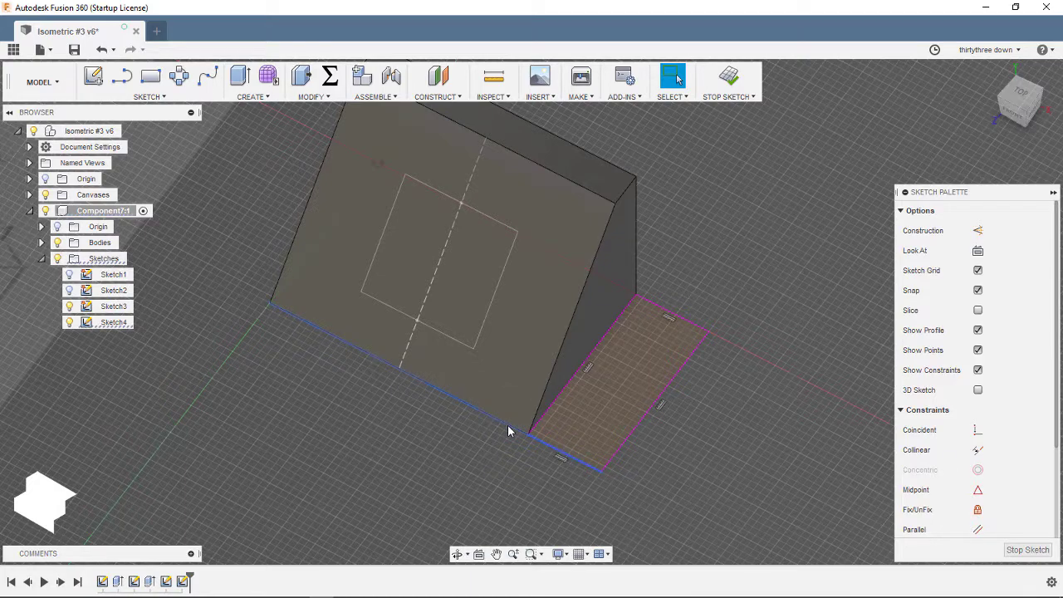
left_click(951, 450)
key("Escape")
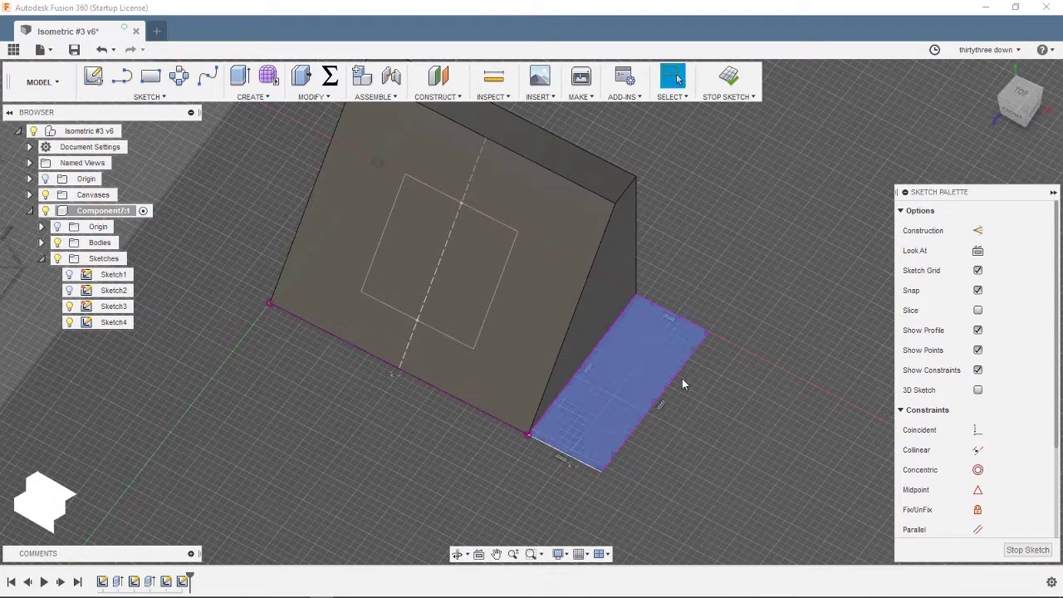
Dimension the side rectangle 7 mm wide
scroll(627, 316, "up", 3)
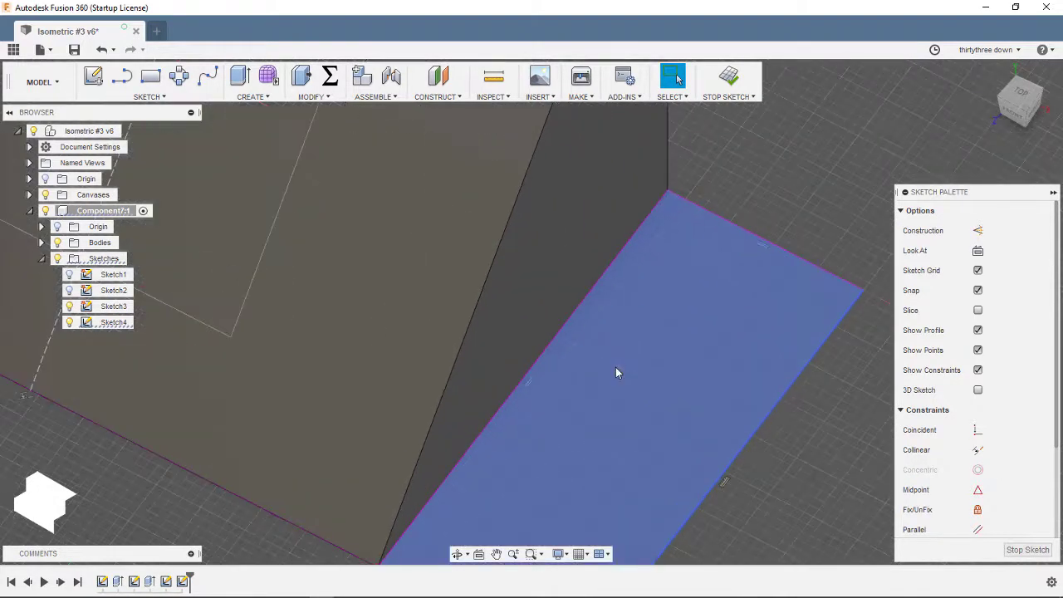
scroll(615, 367, "up", 2)
scroll(491, 358, "down", 2)
scroll(656, 386, "down", 2)
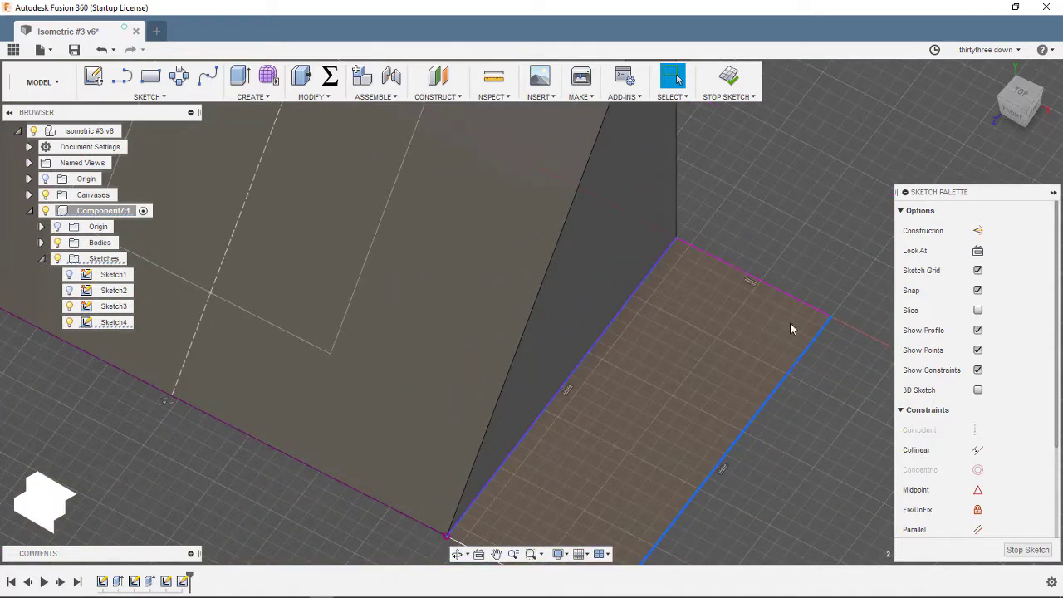
left_click(795, 255)
type("7")
key("Return")
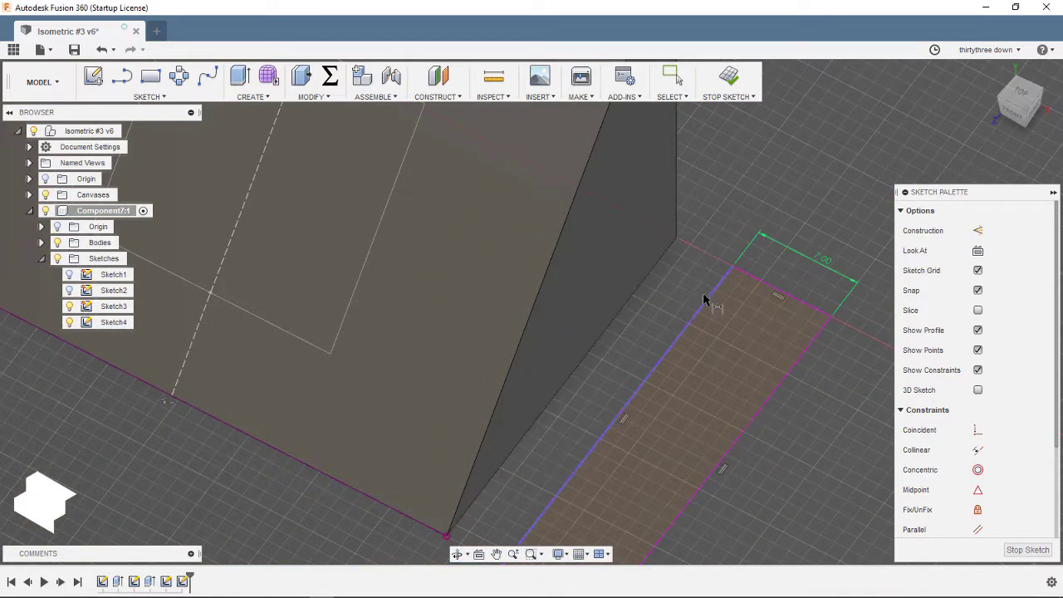
key("Escape")
Undo the side rectangle and its Sketch4
scroll(722, 315, "down", 1)
scroll(716, 359, "down", 2)
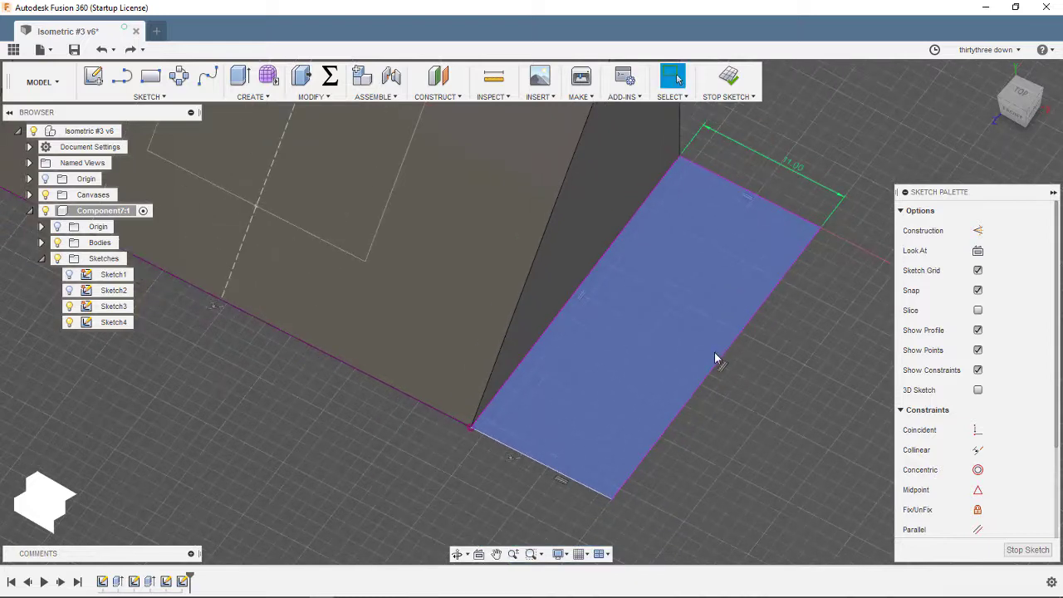
left_click(601, 258)
scroll(955, 465, "down", 3)
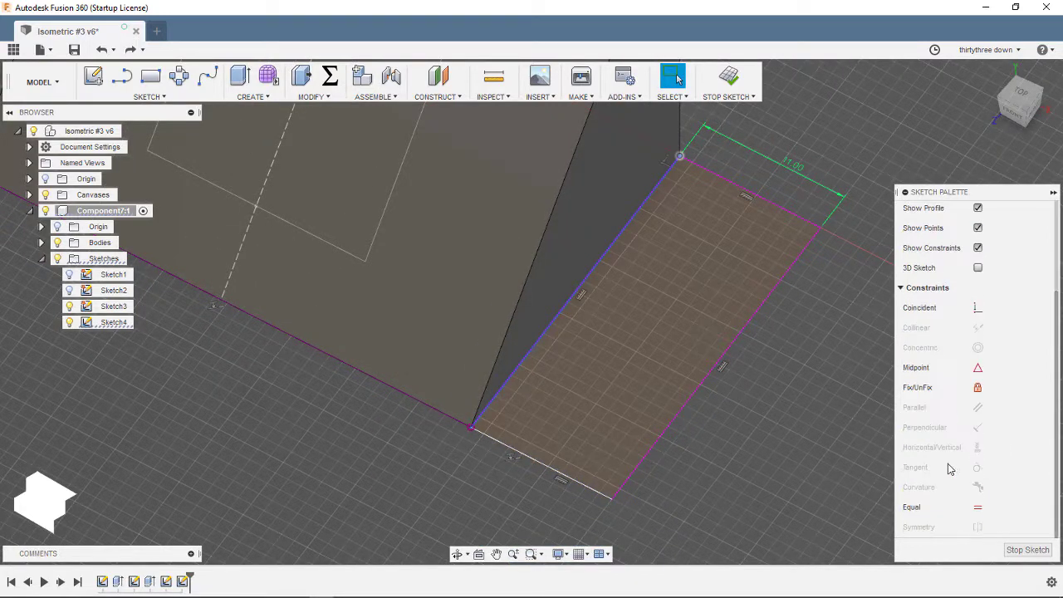
scroll(946, 469, "up", 3)
key("ctrl+z")
key("ctrl+z")
key("ctrl+z")
key("ctrl+z")
key("ctrl+z")
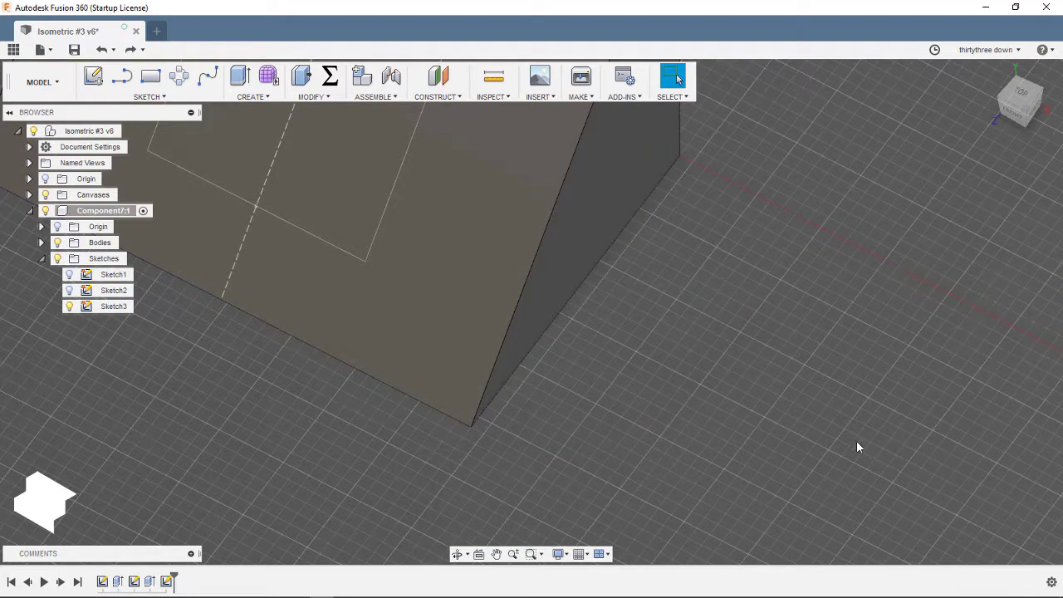
Redo Sketch4 and draw a 7 × 25 mm rectangle from the wedge's right base corner
key("ctrl+y")
key("ctrl+y")
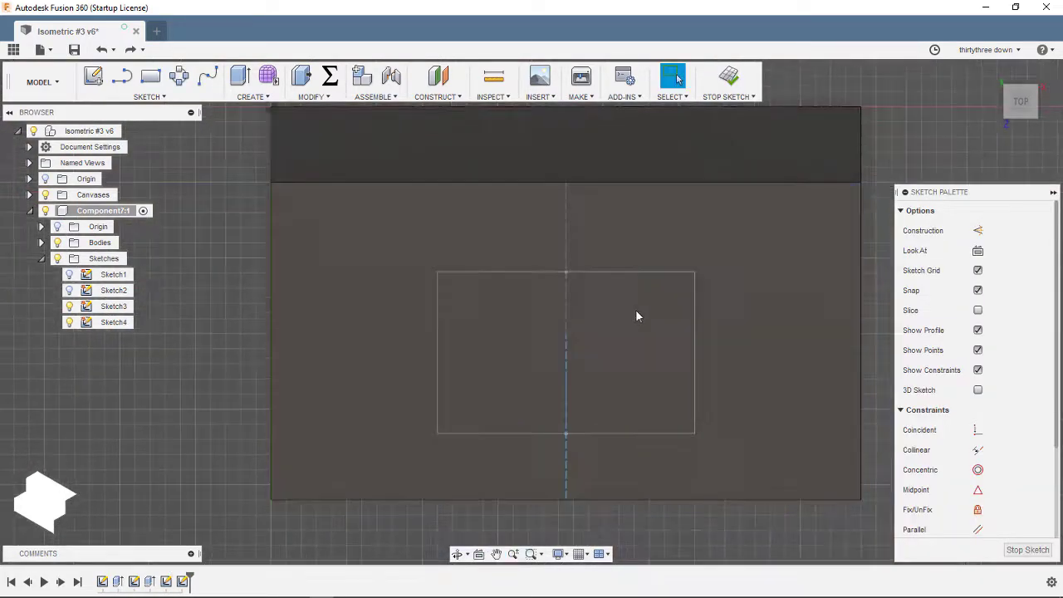
middle_click_drag(635, 308, 795, 229, "shift")
key("r")
left_click(804, 218)
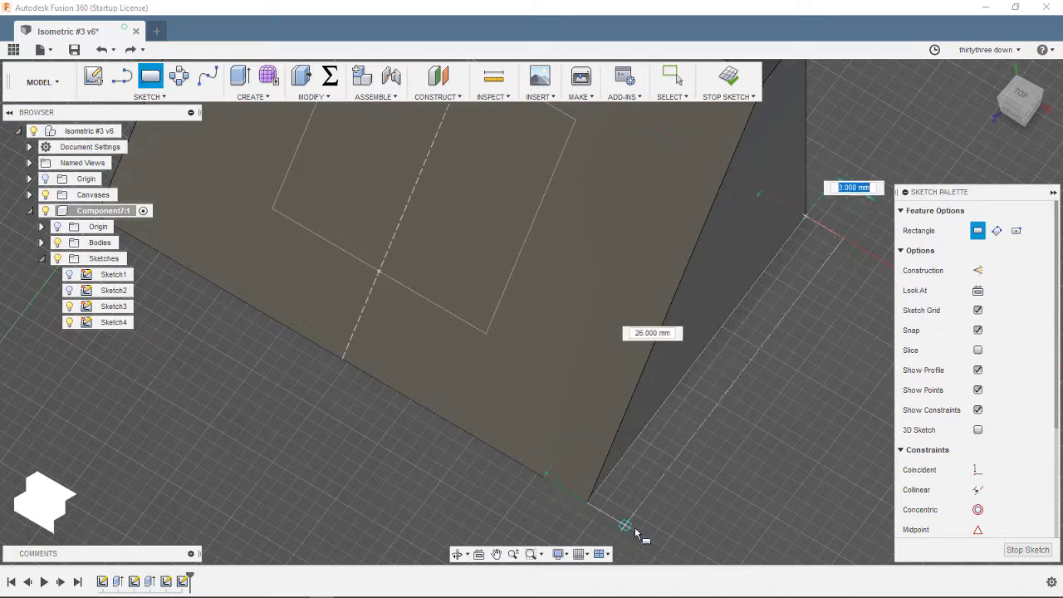
type("7")
key("Tab")
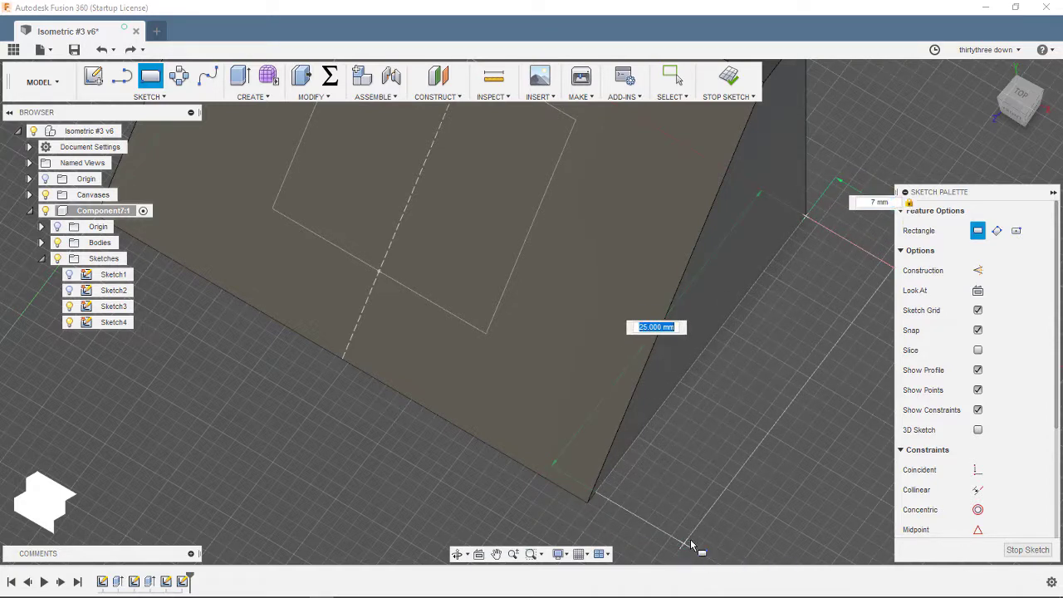
type("25")
key("Return")
middle_click_drag(652, 440, 598, 386)
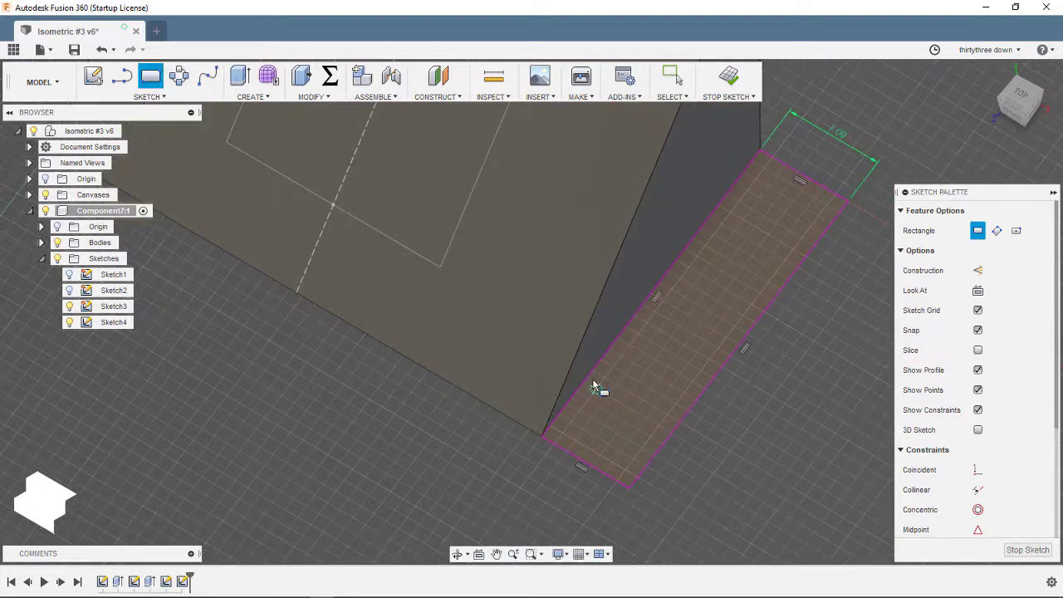
key("Escape")
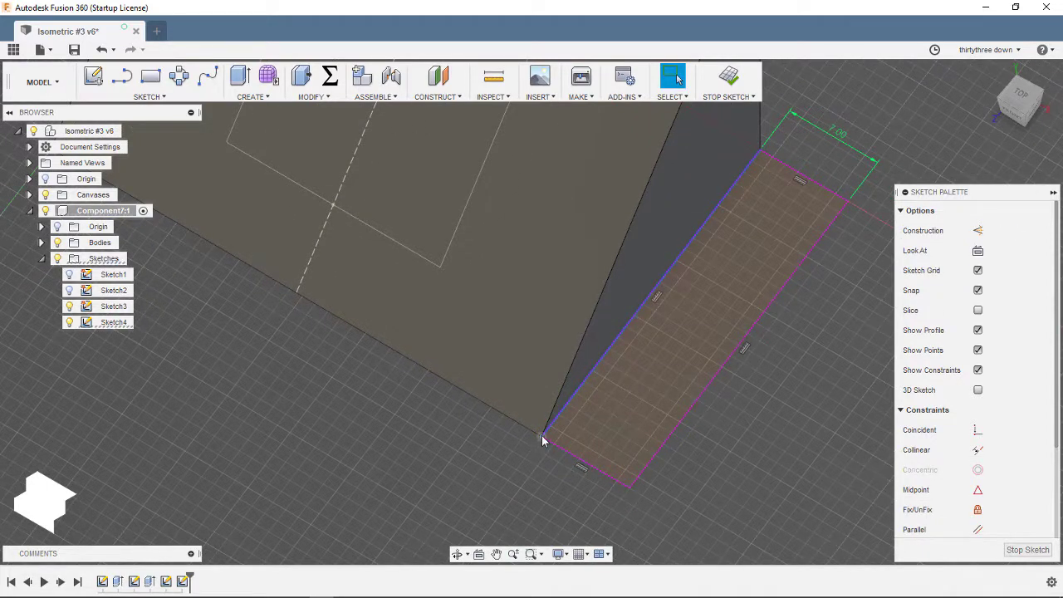
scroll(964, 447, "down", 2)
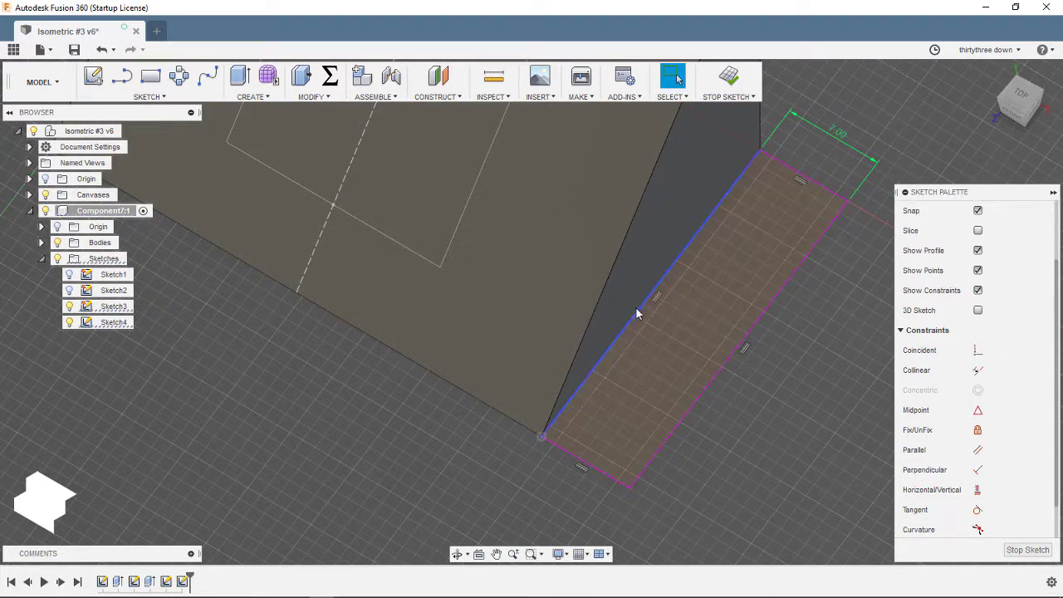
Dimension the rectangle's long side to 26 mm
left_click(977, 369)
left_click(842, 205)
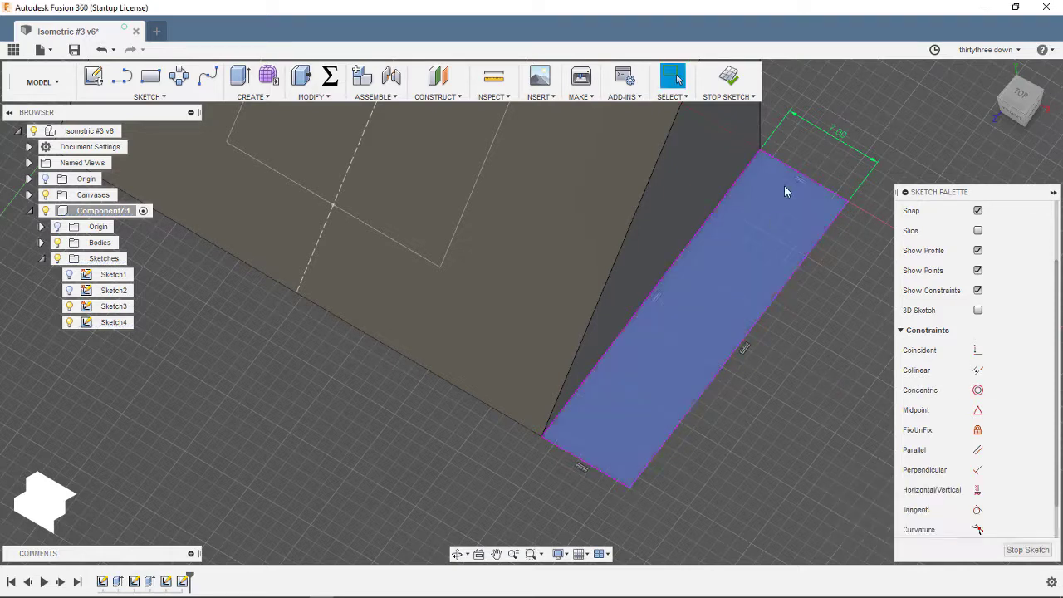
key("d")
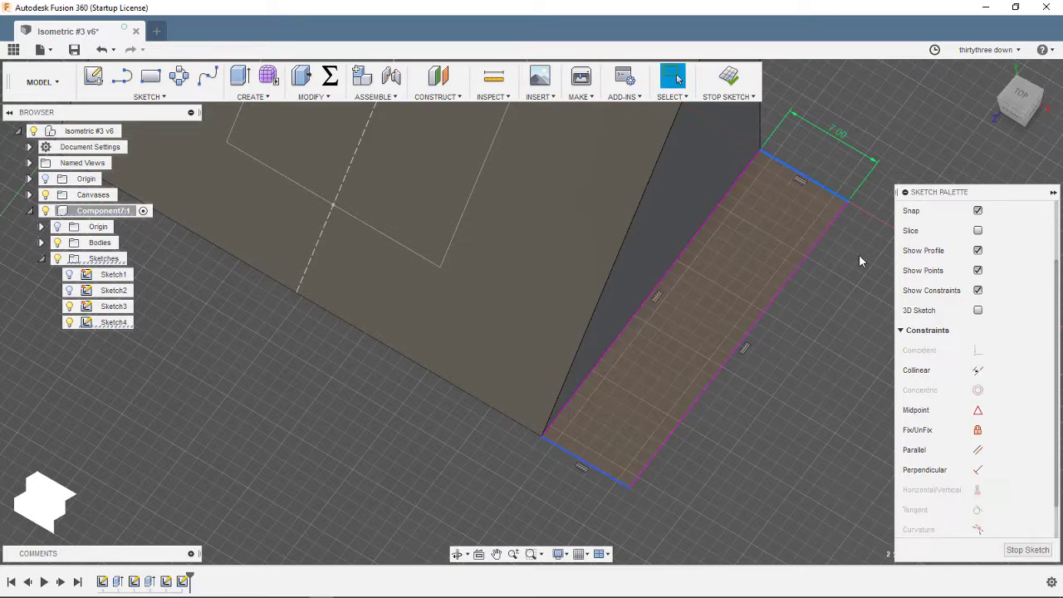
left_click(813, 246)
left_click(801, 333)
key("Return")
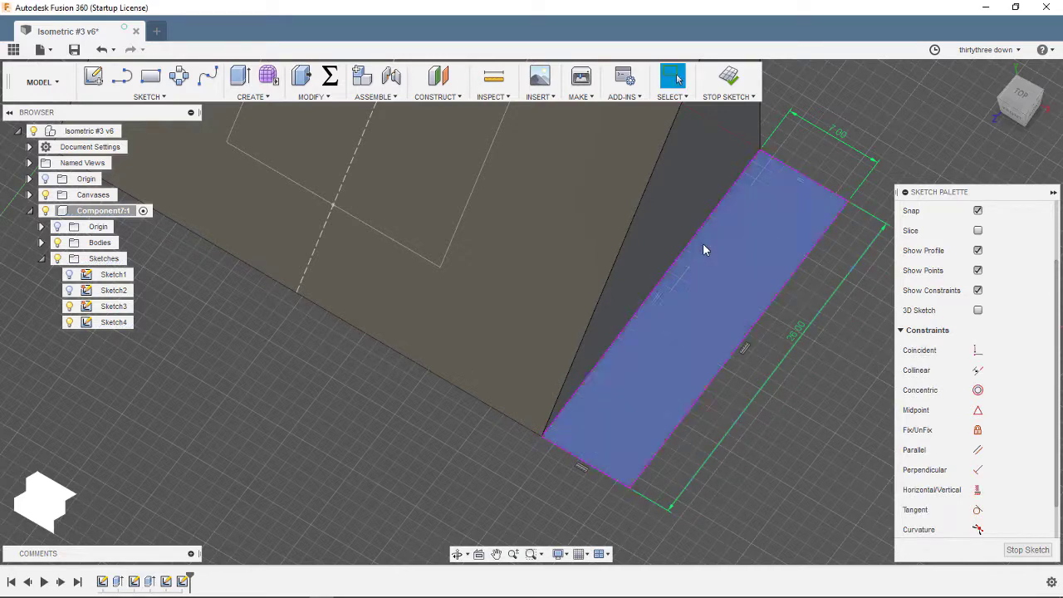
Make the rectangle's side and end edges collinear with the wedge's base edges
left_click_drag(702, 243, 729, 265)
left_click(728, 268)
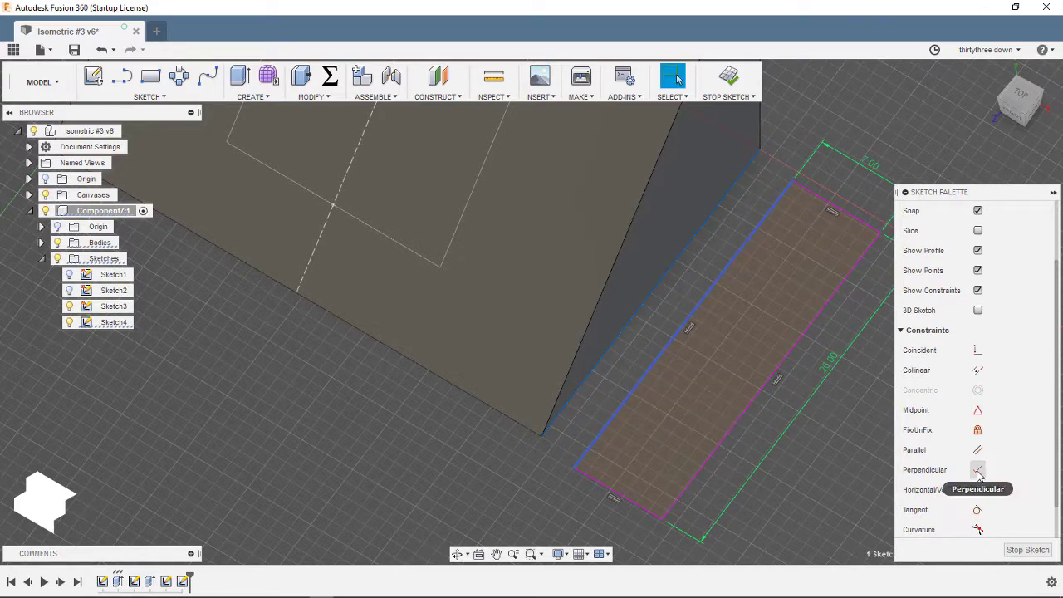
scroll(979, 493, "down", 2)
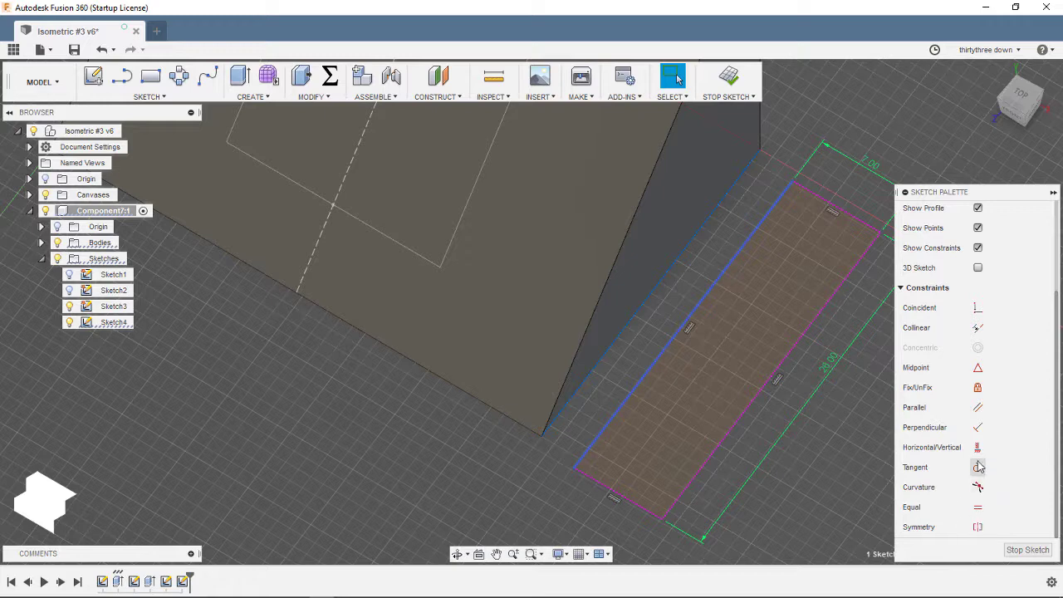
left_click(978, 327)
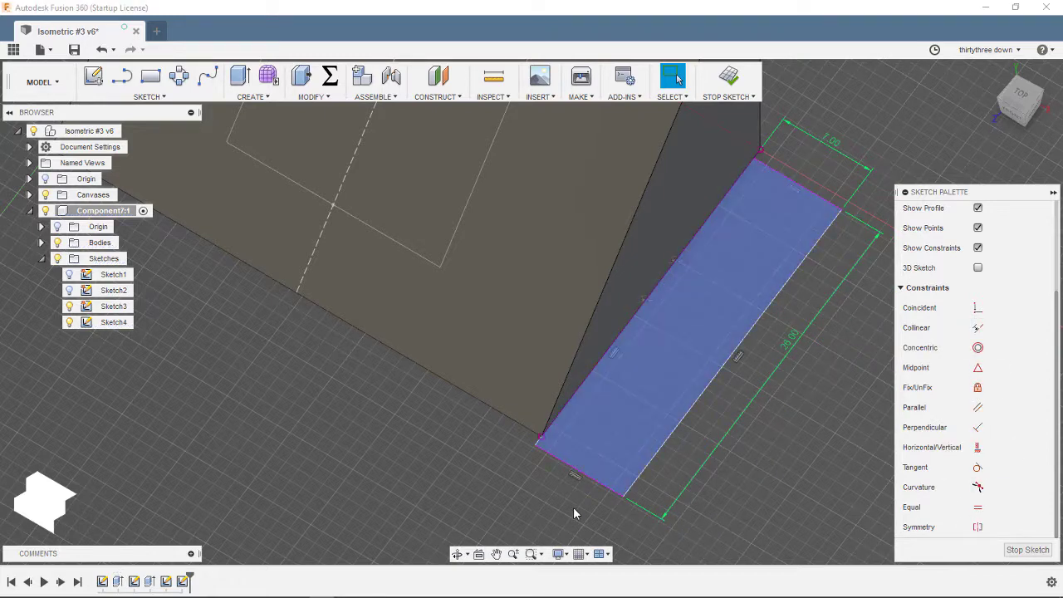
left_click(523, 429)
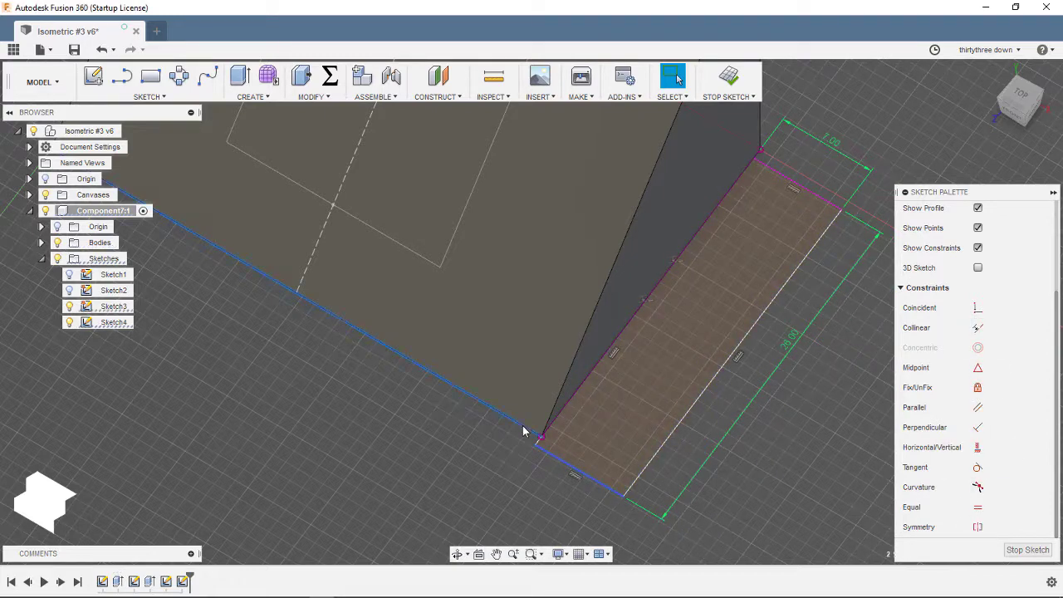
left_click(978, 328)
mouse_move(515, 389)
middle_mouse_down("shift")
mouse_move(352, 347)
mouse_move(393, 387)
mouse_move(343, 346)
middle_mouse_up("shift")
Draw a second rectangle at the wedge's left base corner, replacing a misdrawn first try
key("r")
left_click(333, 338)
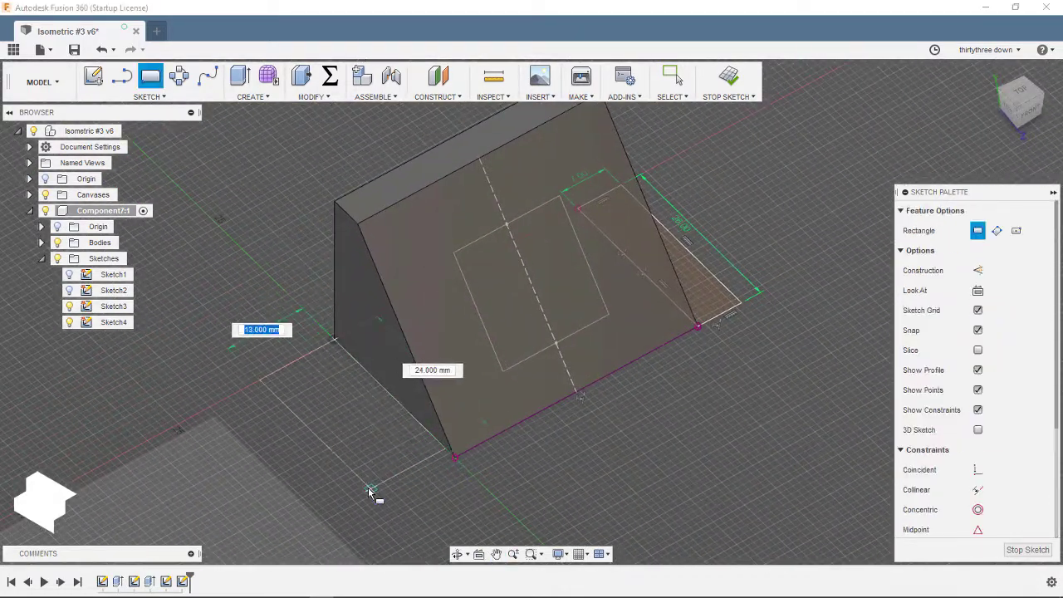
left_click(375, 494)
key("Escape")
middle_click_drag(422, 439, 447, 475, "shift")
left_click(436, 425)
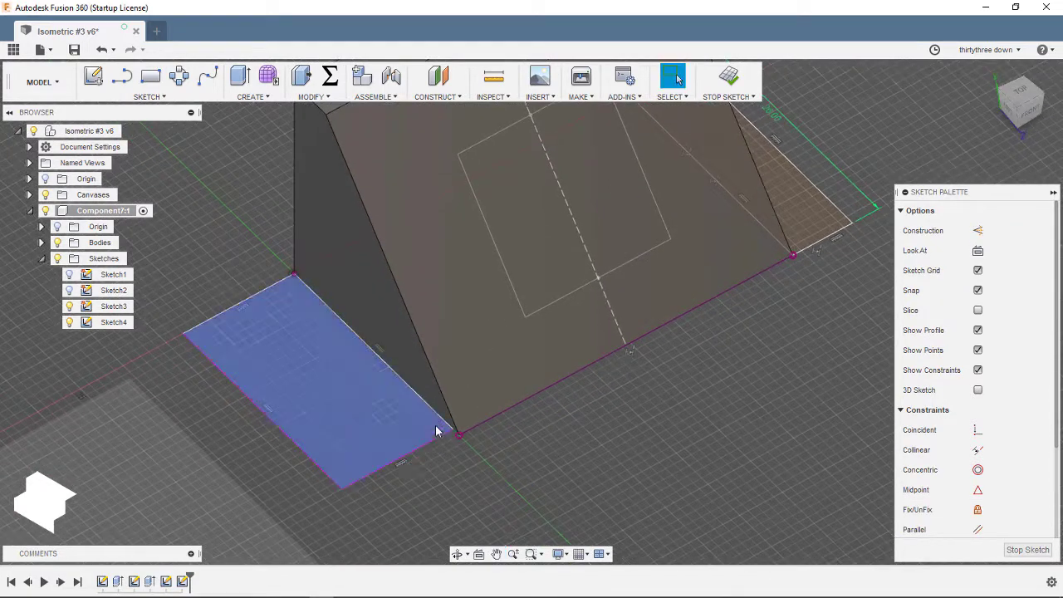
key("Delete")
key("r")
left_click(251, 297)
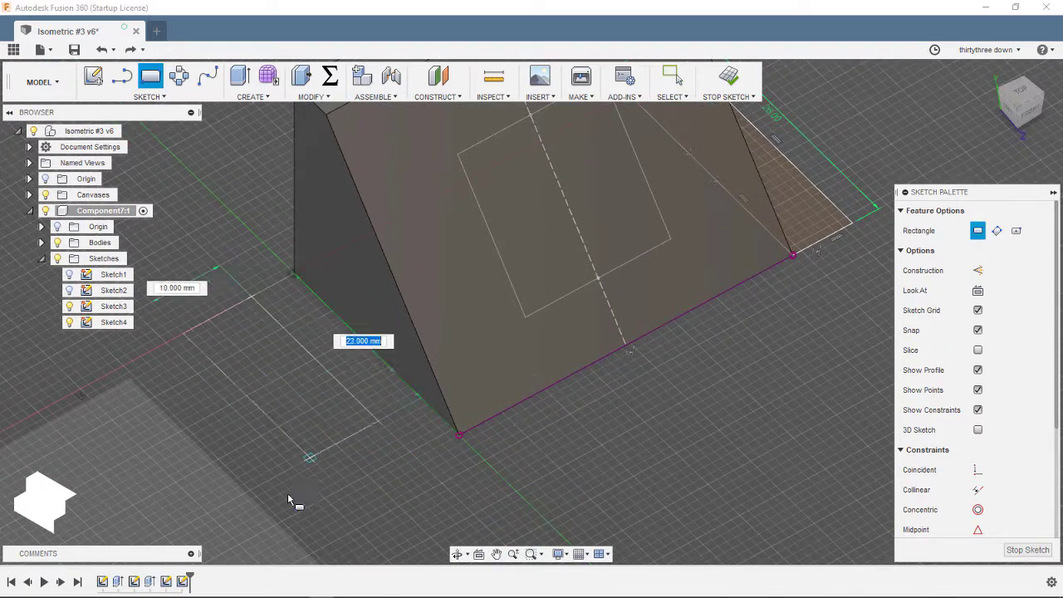
left_click(278, 501)
key("Escape")
Make the rectangle collinear with the wedge edge and dimension it 26 mm by 7 mm
left_click(390, 368)
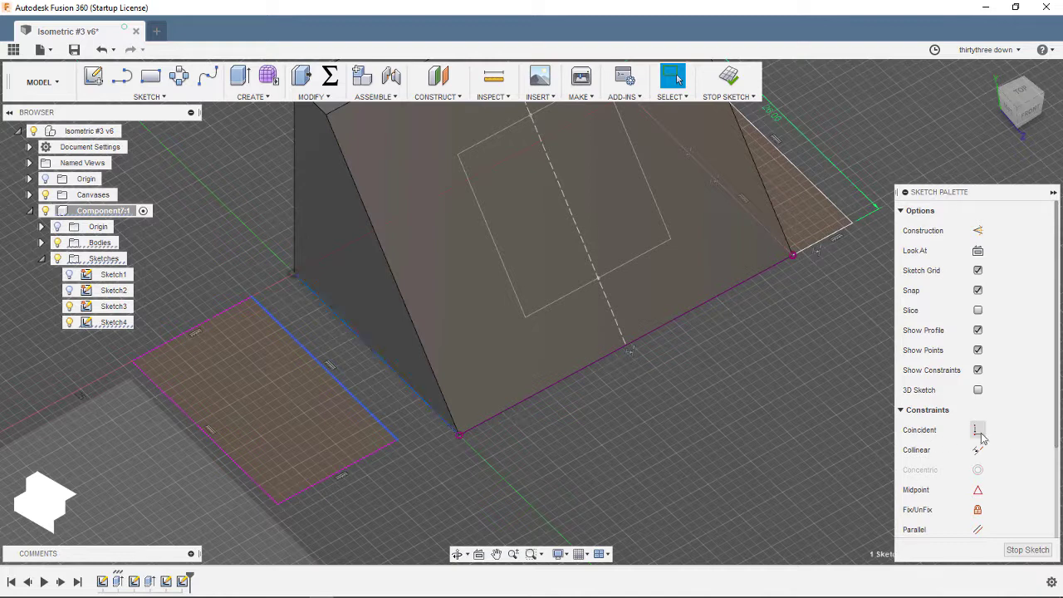
left_click(978, 449)
left_click(324, 368)
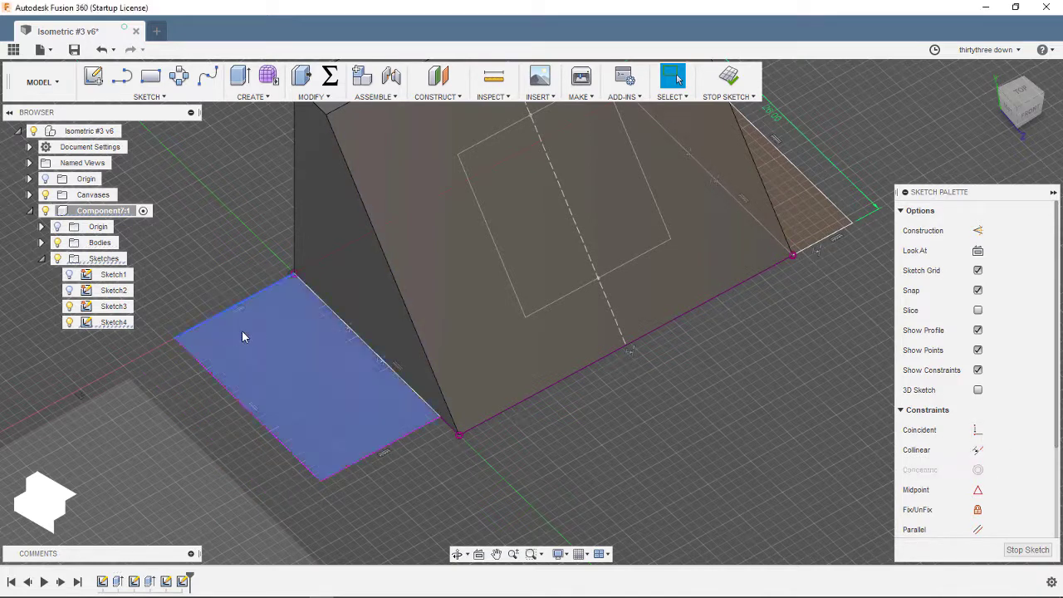
key("d")
left_click(329, 473)
left_click(229, 502)
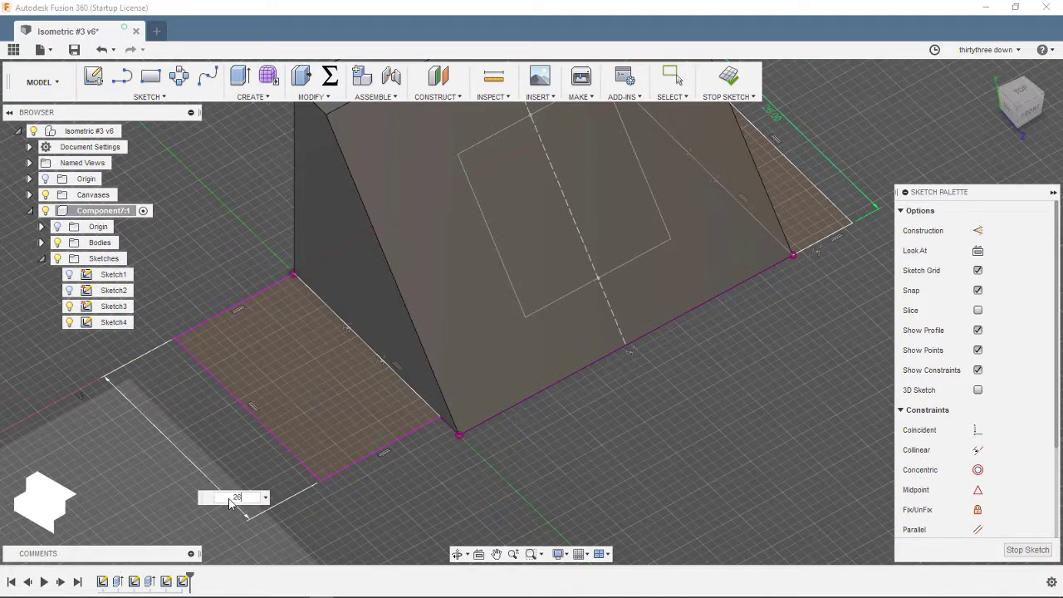
key("Return")
left_click(412, 474)
left_click(432, 488)
type("7")
key("Return")
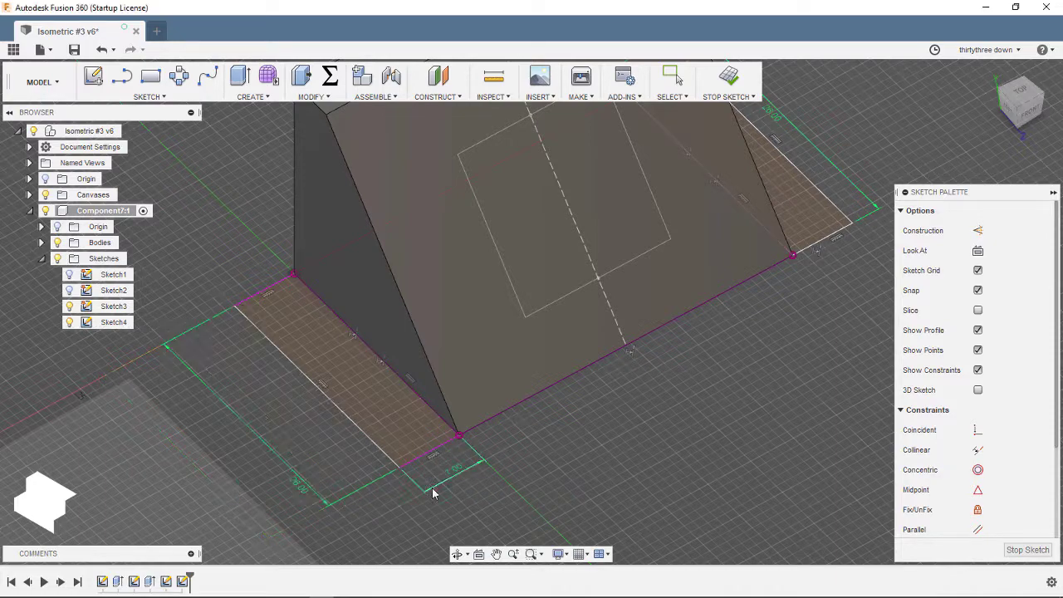
Add one more collinear constraint, then close Sketch4 by activating the top-level design
left_click(980, 451)
scroll(636, 474, "down", 3)
mouse_move(636, 474)
middle_mouse_down("shift")
mouse_move(588, 457)
mouse_move(278, 266)
middle_mouse_up("shift")
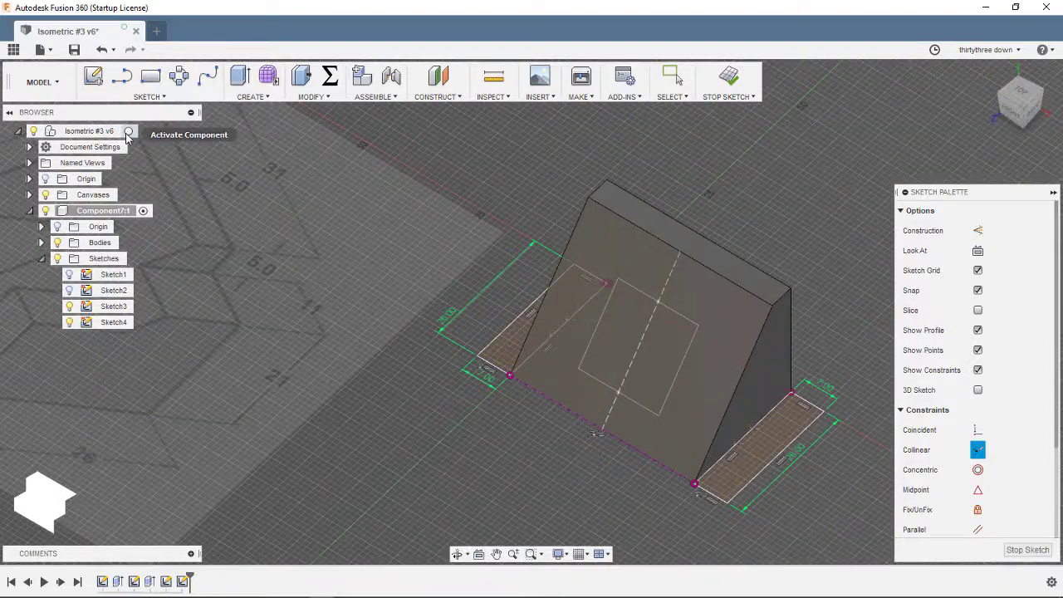
left_click(128, 132)
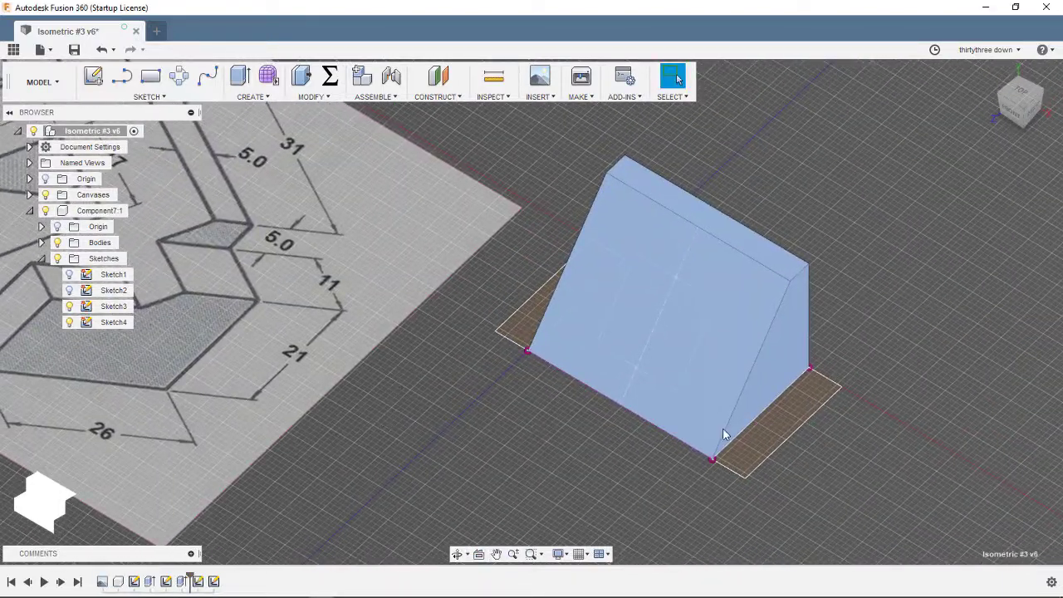
left_click(526, 319)
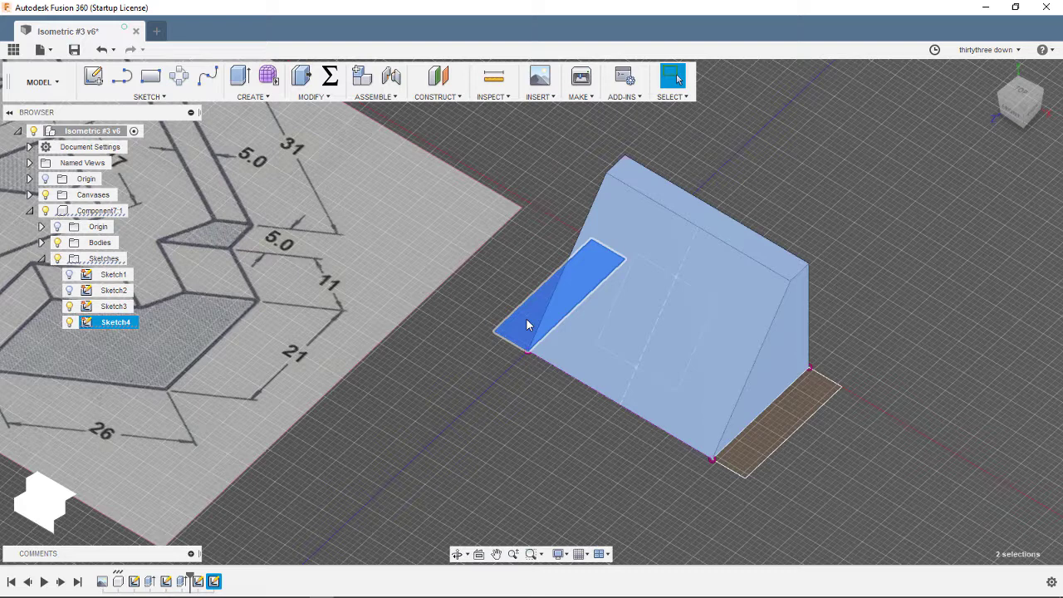
left_click(784, 426, "shift")
key("e")
key("Escape")
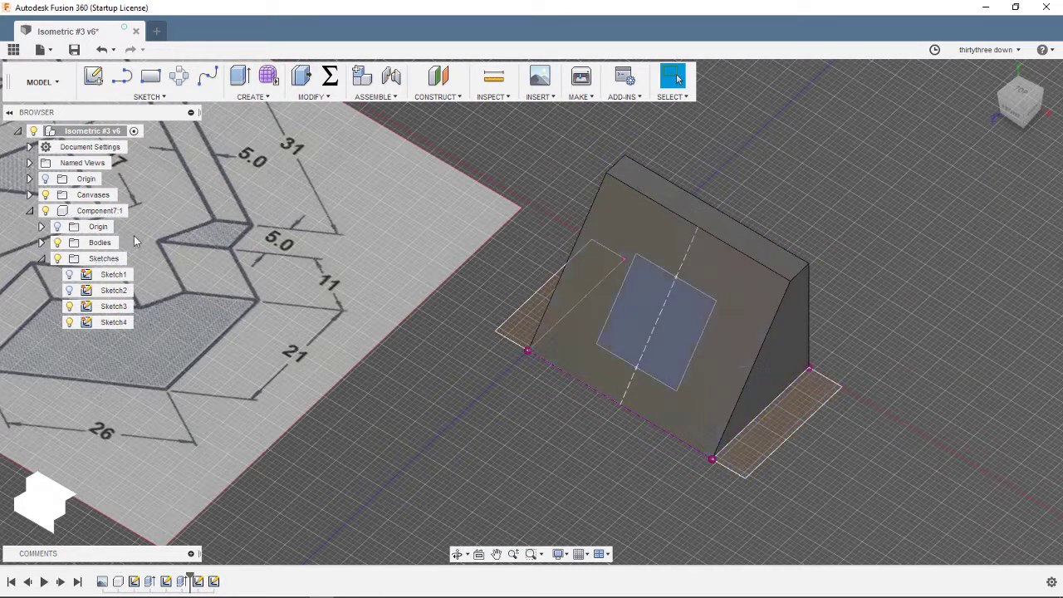
left_click(143, 210)
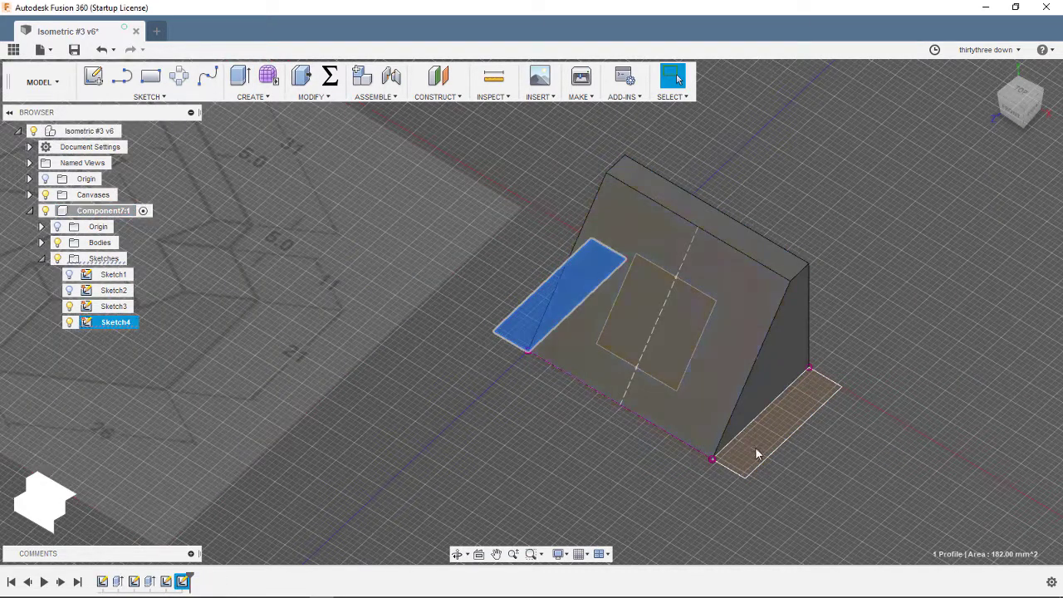
left_click(755, 453, "shift")
type("e10")
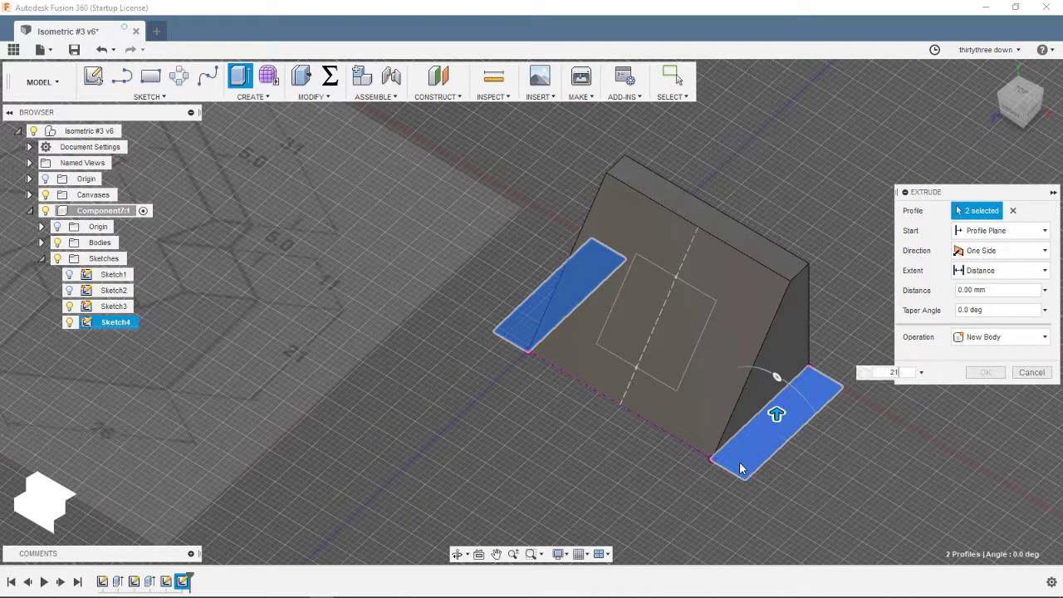
key("Return")
middle_click_drag(612, 441, 410, 355, "shift")
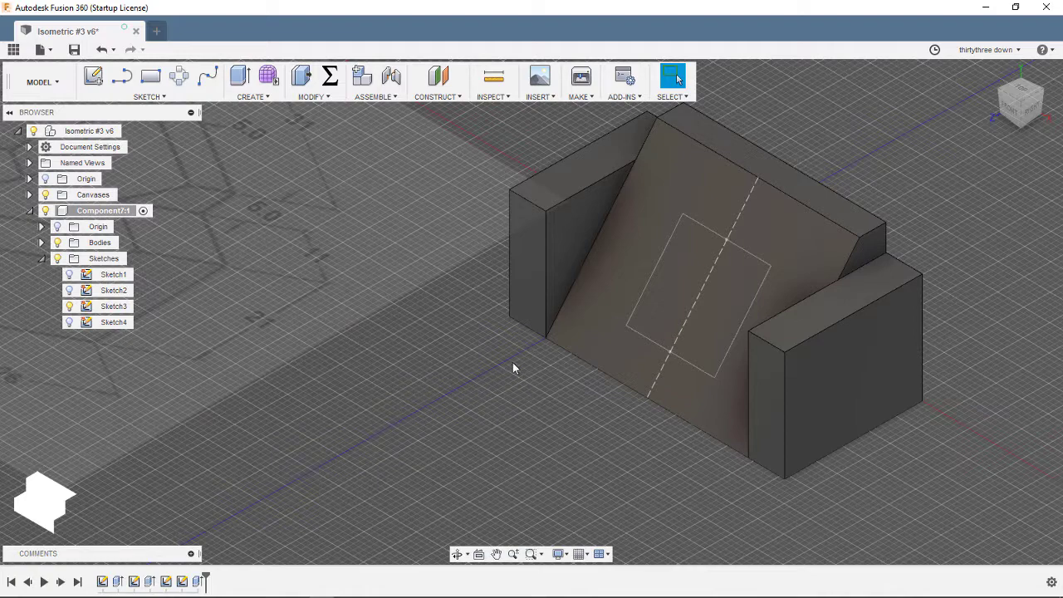
Start Sketch5 on the right block's end face and draw the 16.70 mm-high horizontal notch line in RIGHT view
key("l")
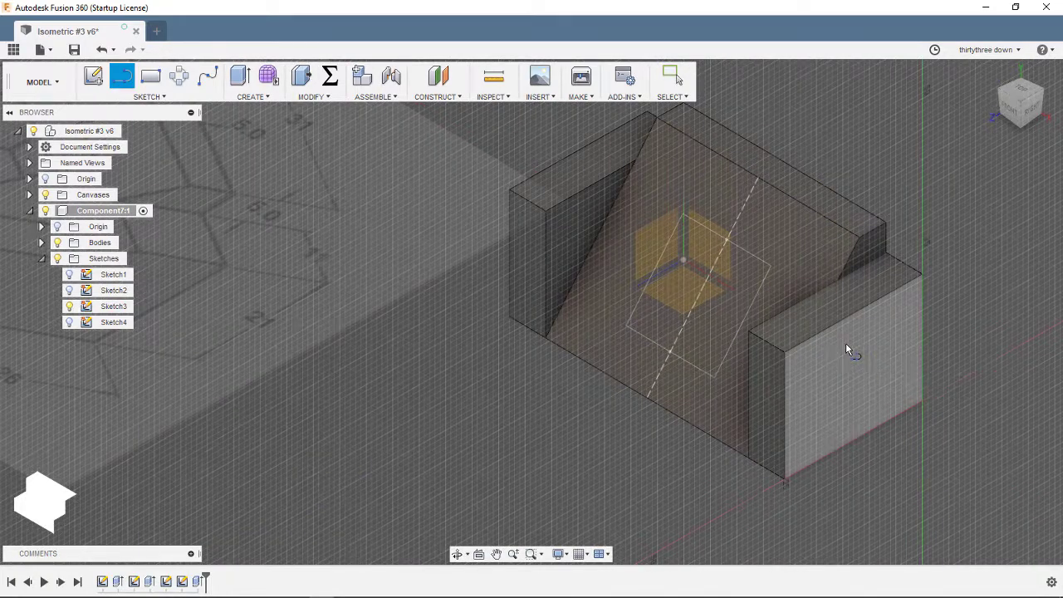
left_click(845, 343)
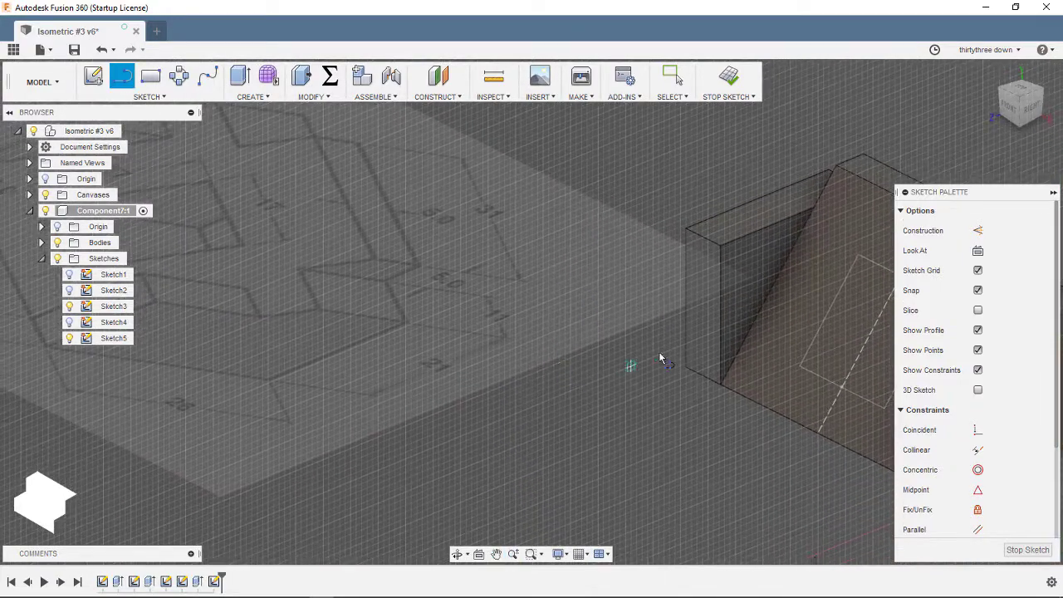
mouse_move(610, 379)
middle_mouse_down("shift")
mouse_move(501, 381)
mouse_move(702, 320)
middle_mouse_up("shift")
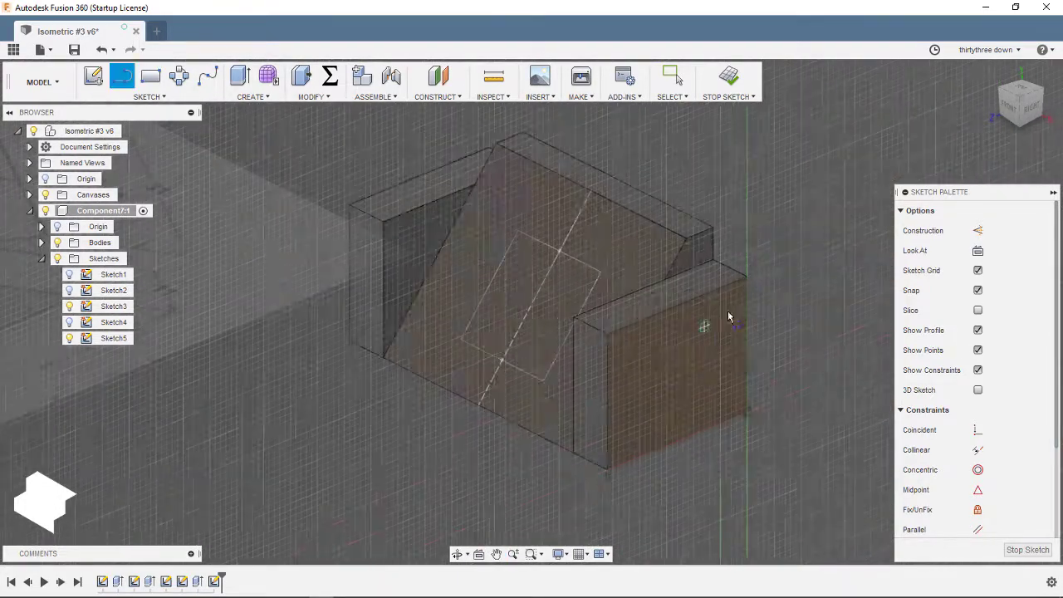
left_click(1029, 112)
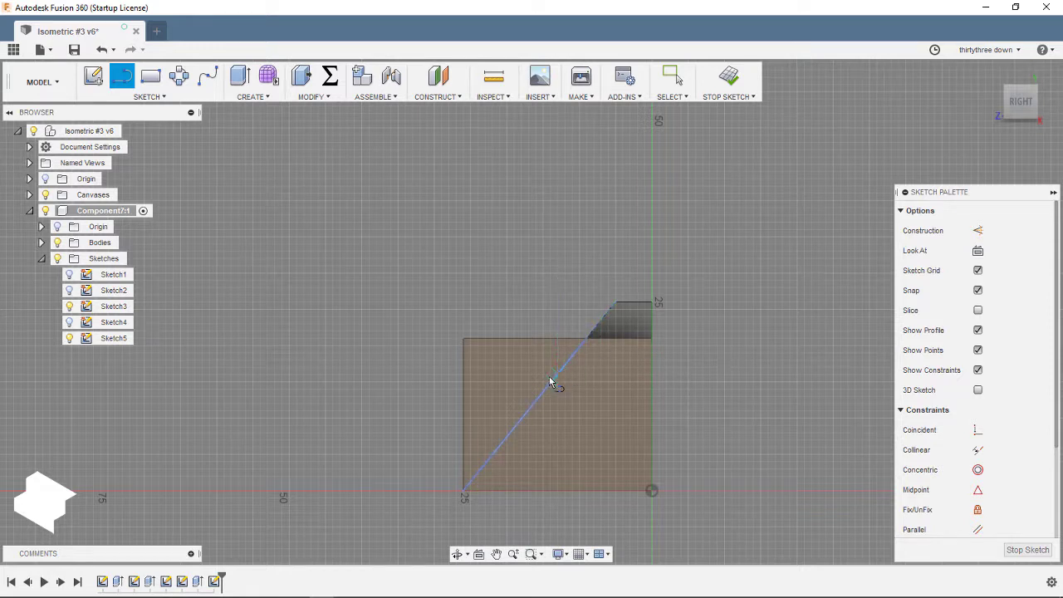
left_click(464, 376)
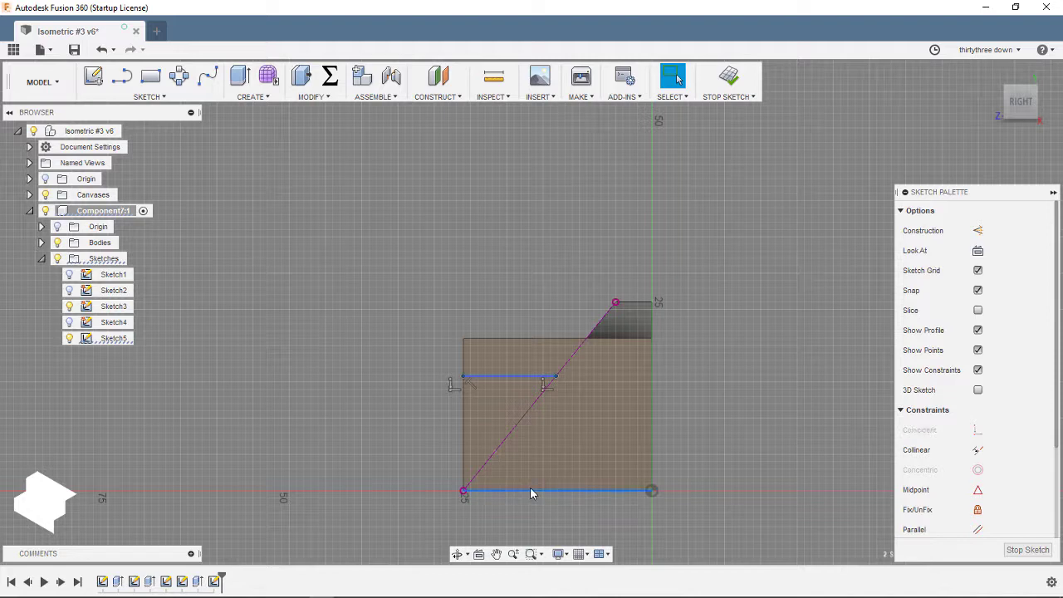
key("Escape")
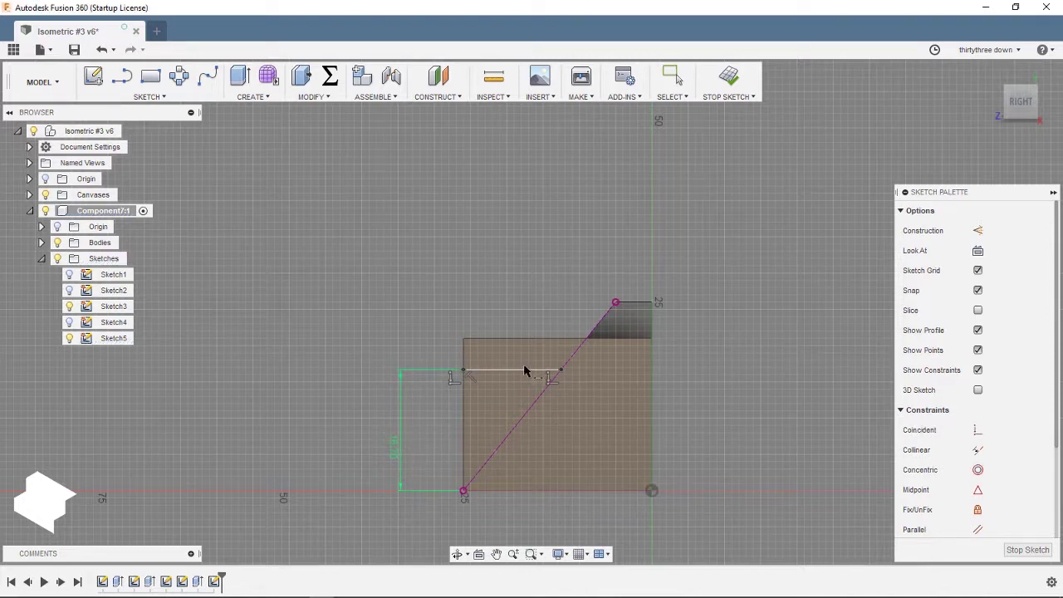
mouse_move(526, 368)
middle_mouse_down("shift")
mouse_move(639, 419)
mouse_move(540, 479)
mouse_move(548, 409)
middle_mouse_up("shift")
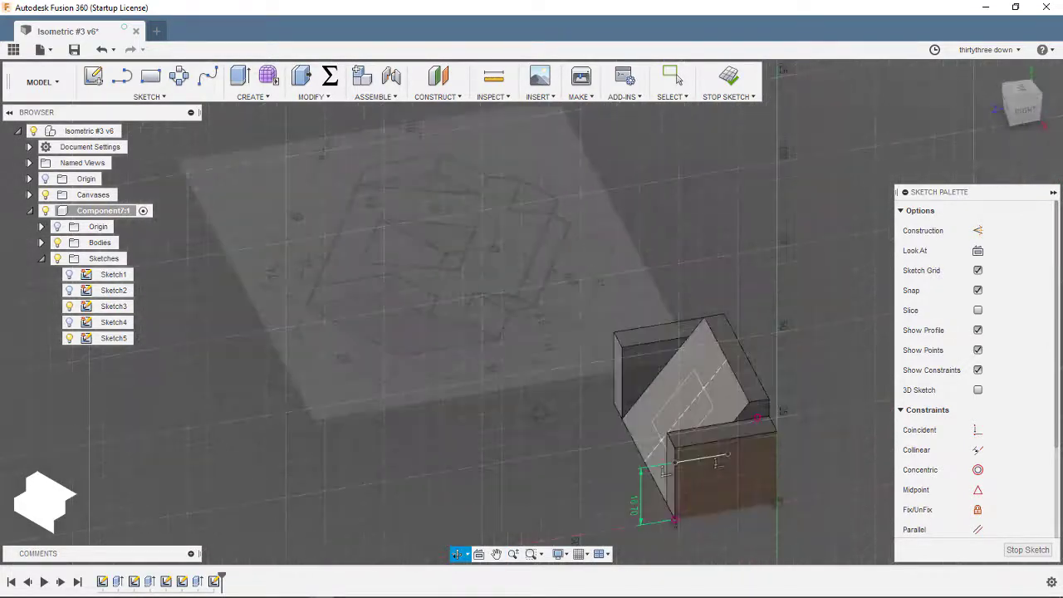
scroll(689, 434, "up", 3)
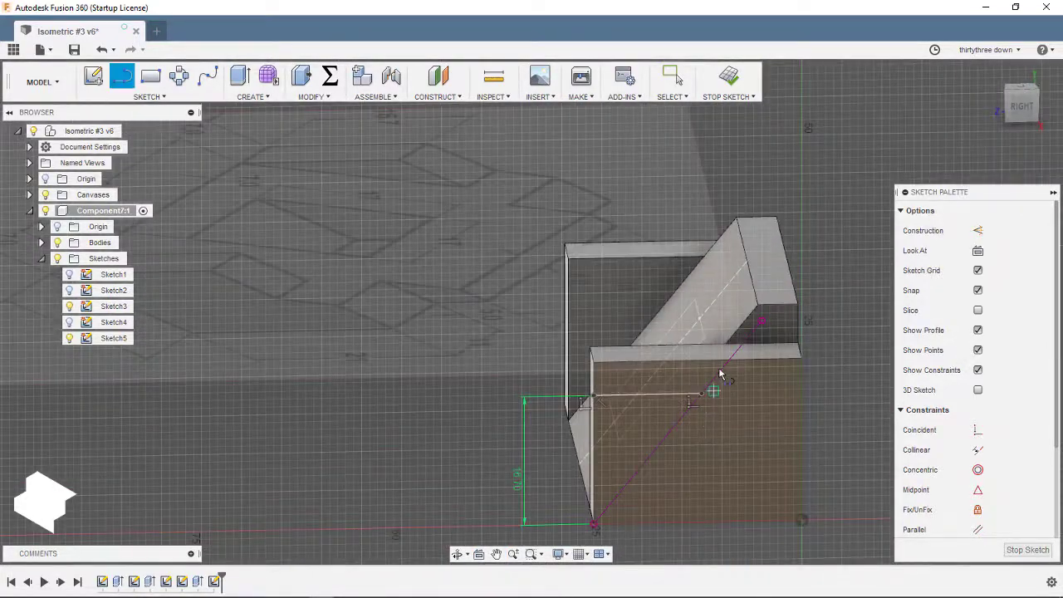
left_click(700, 395)
Close the notch profile with the diagonal line and select it for extrusion
left_click(728, 362)
key("Escape")
left_click(676, 406)
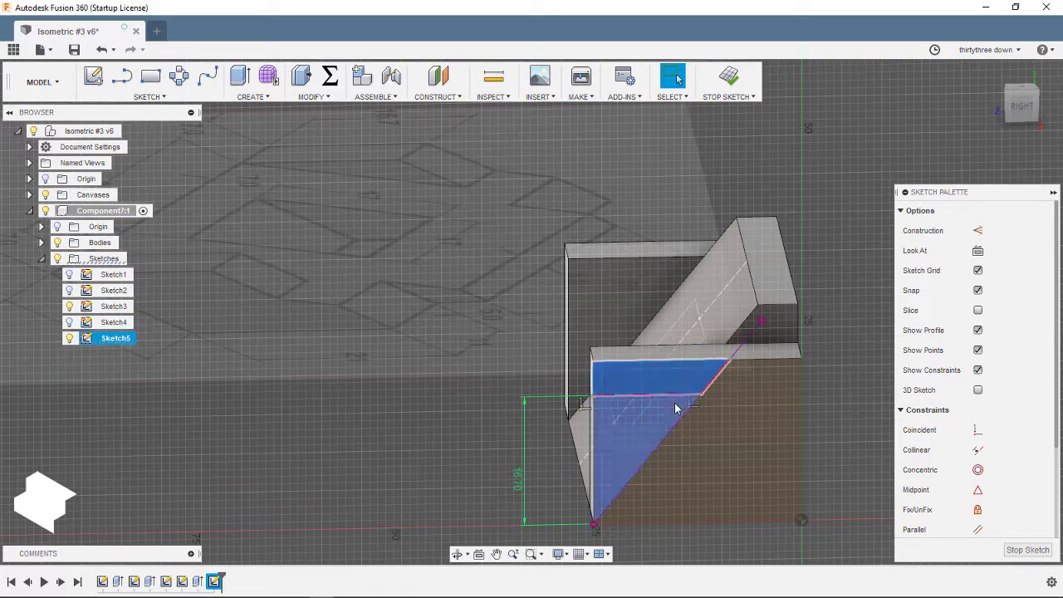
key("e")
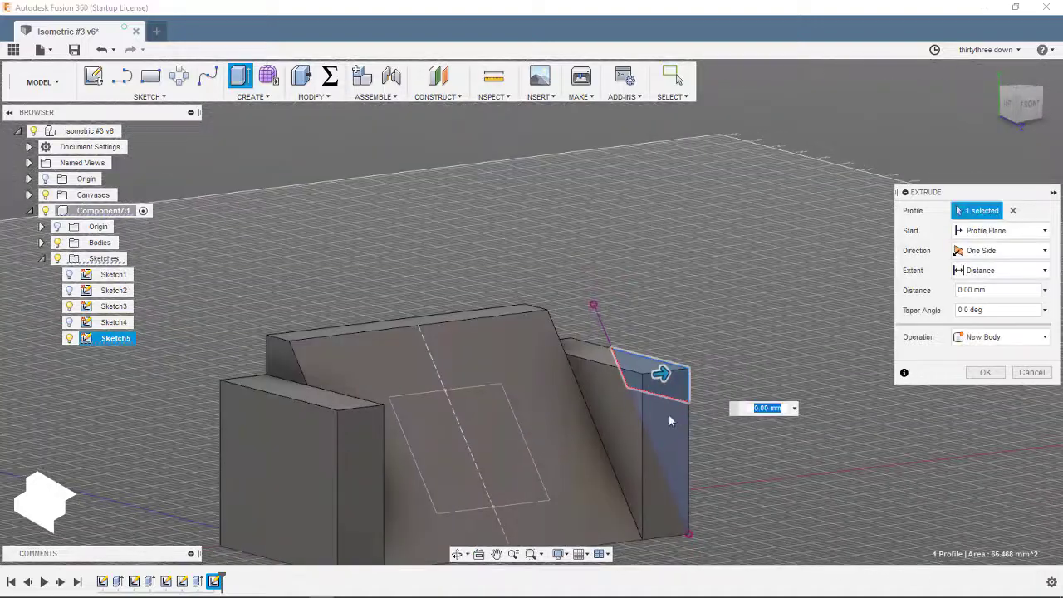
left_click(985, 393)
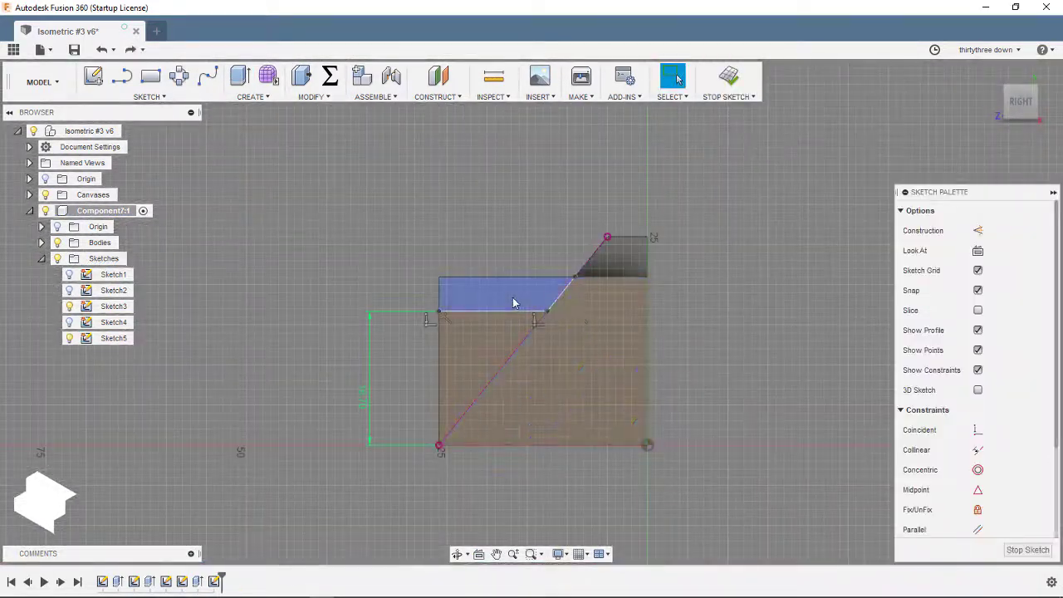
left_click(513, 303)
key("e")
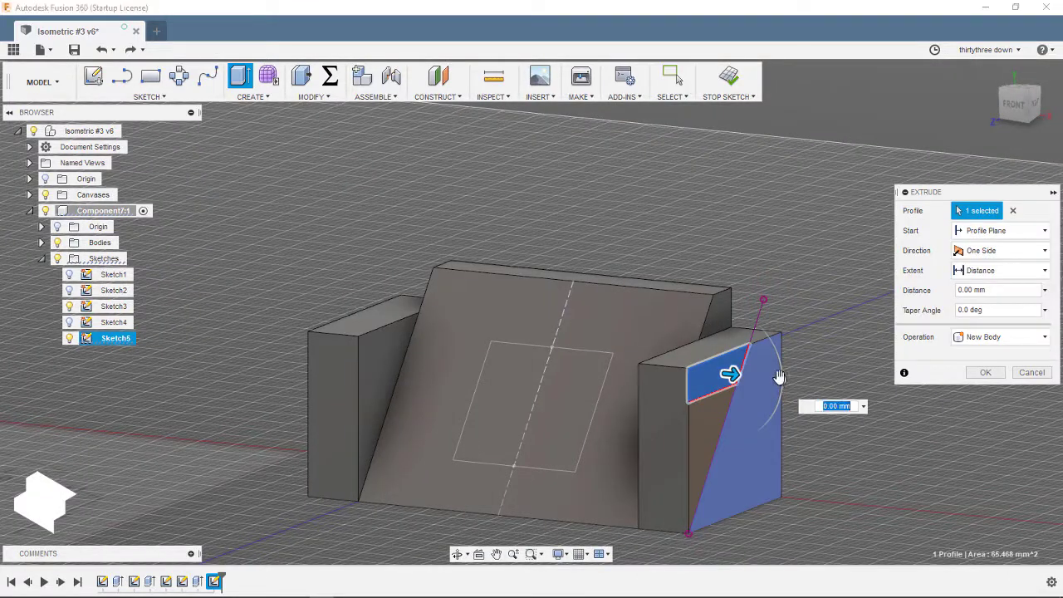
Extrude the notch profile as a one-sided 7 mm cut into the right side block
left_click(983, 252)
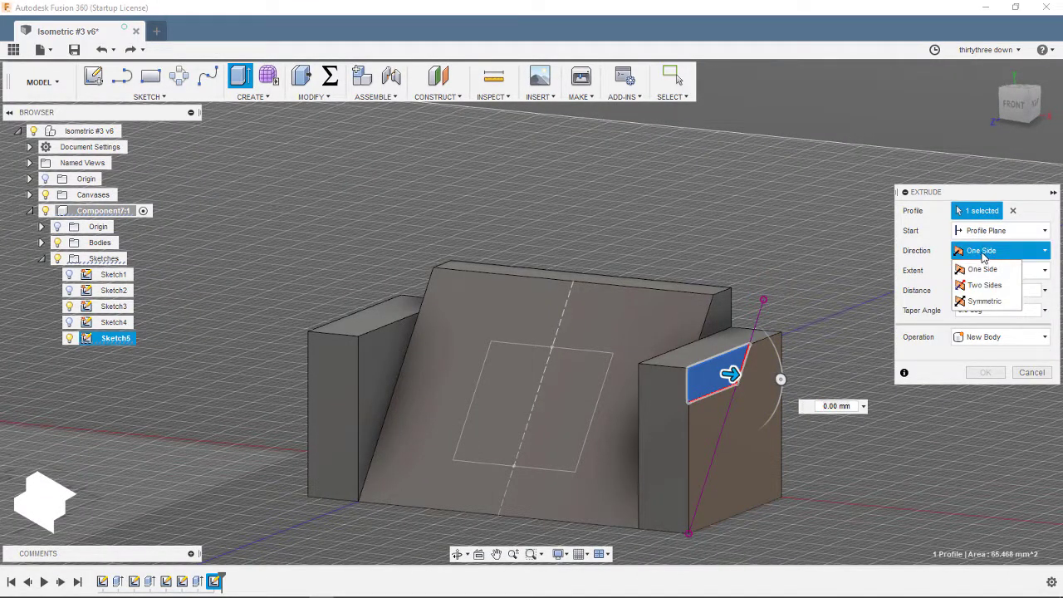
left_click(982, 269)
left_click(983, 270)
left_click(983, 254)
left_click(982, 268)
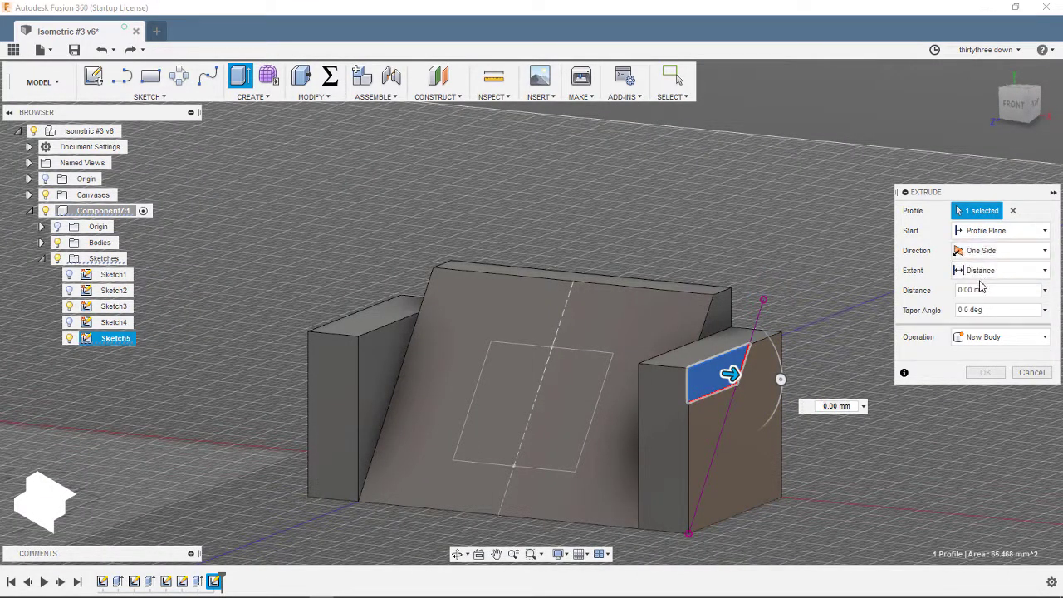
left_click(983, 250)
left_click(984, 300)
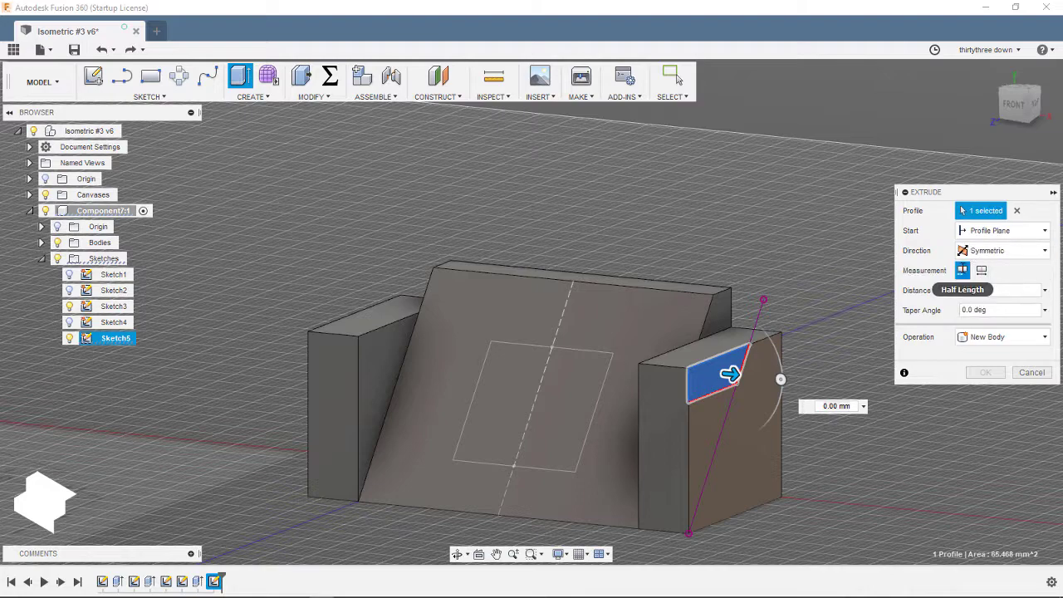
left_click(988, 230)
left_click(988, 250)
left_click(984, 263)
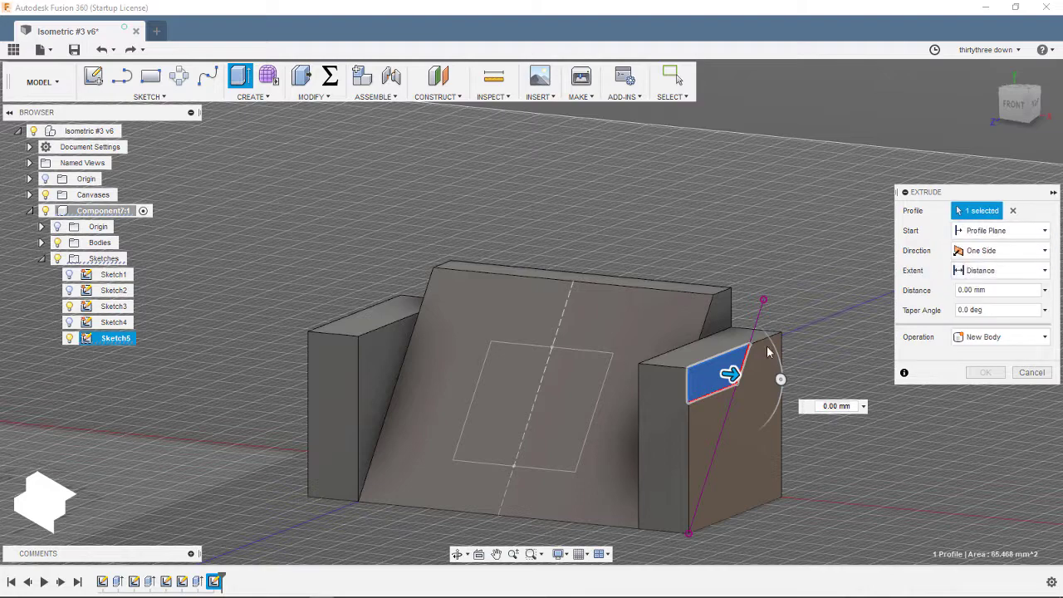
middle_click_drag(672, 395, 712, 380, "shift")
left_click_drag(711, 380, 671, 354)
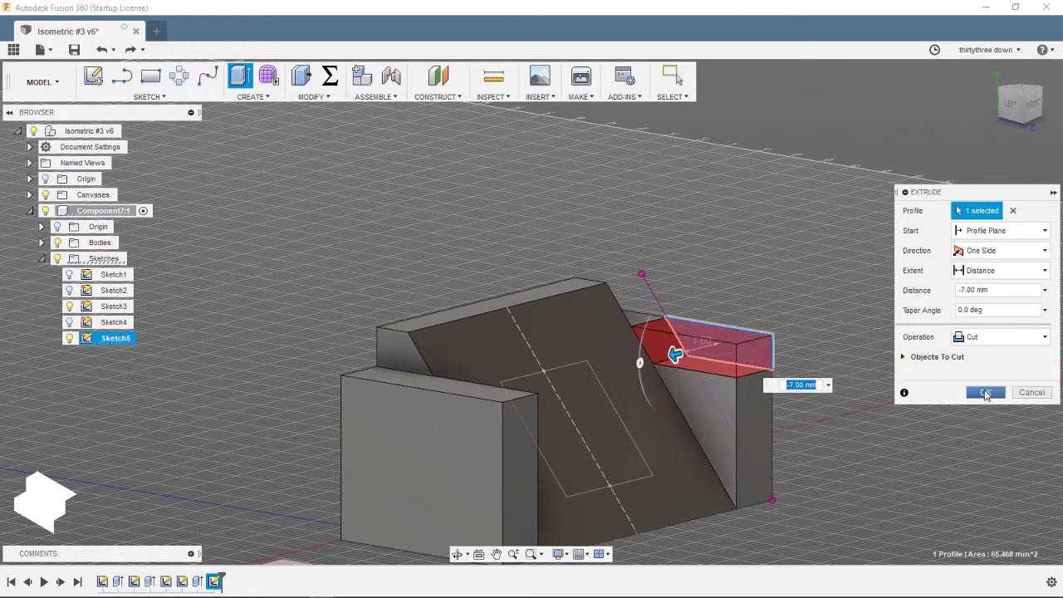
key("Return")
mouse_move(734, 401)
middle_mouse_down("shift")
mouse_move(541, 379)
mouse_move(576, 357)
middle_mouse_up("shift")
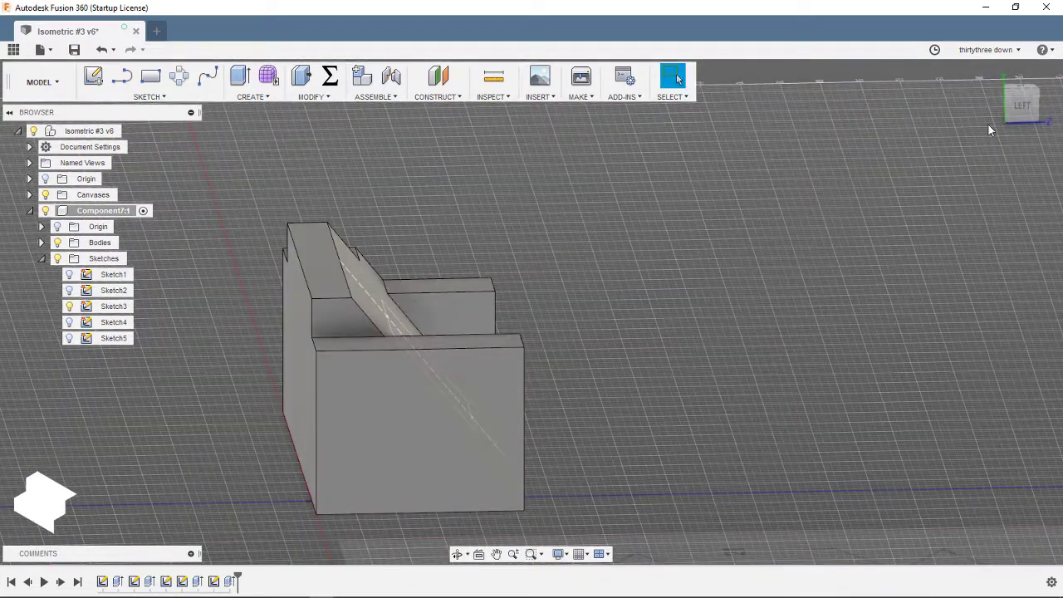
Briefly reopen the pocket-rectangle sketch, then orbit round to the left side block
left_click(1006, 110)
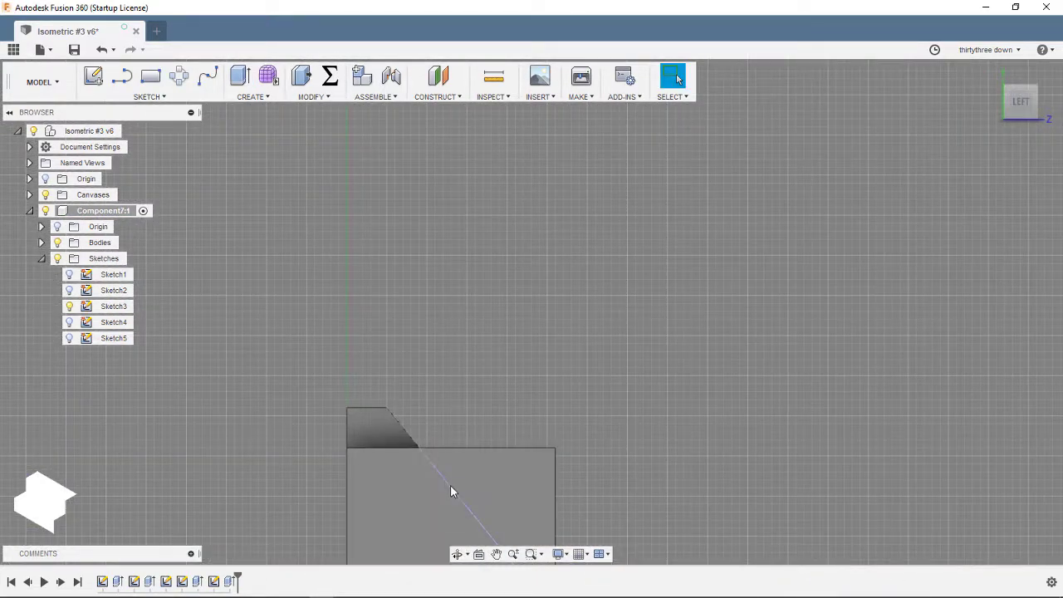
mouse_move(520, 479)
middle_mouse_down("shift")
mouse_move(458, 493)
mouse_move(473, 506)
mouse_move(516, 415)
middle_mouse_up("shift")
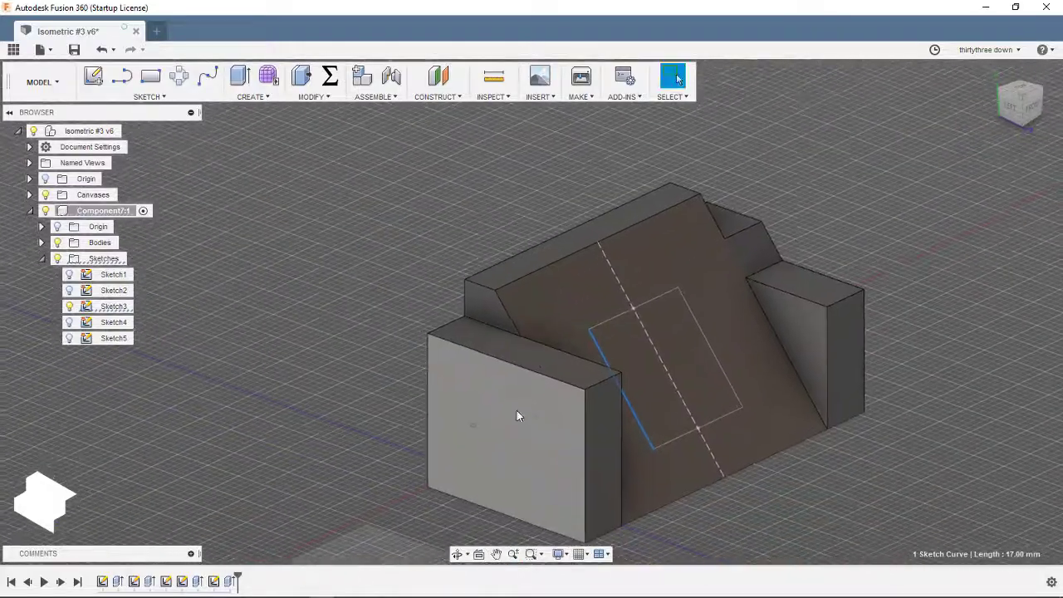
double_click(517, 415)
key("p")
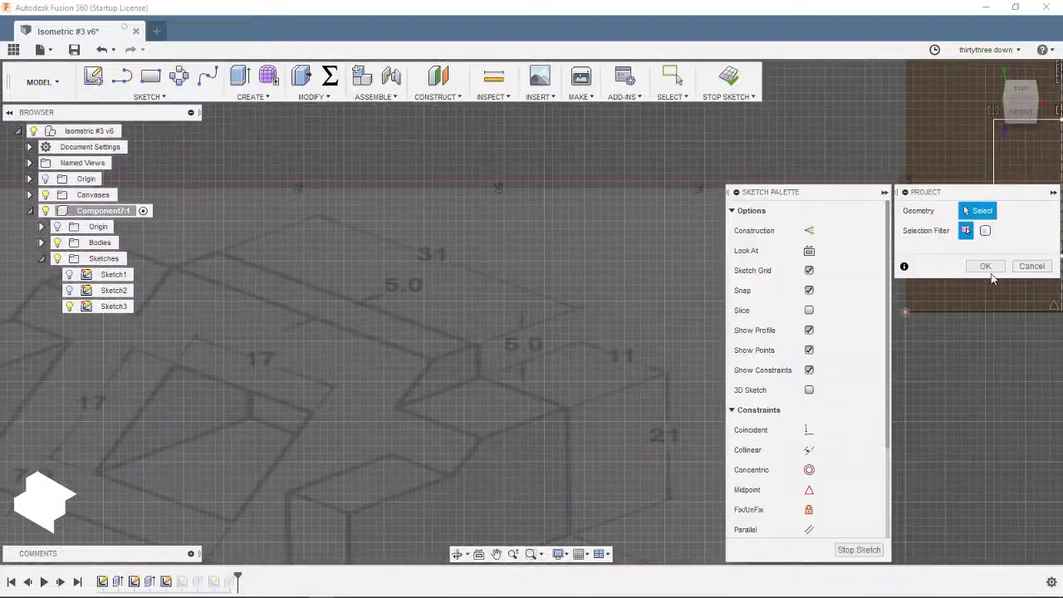
left_click(990, 273)
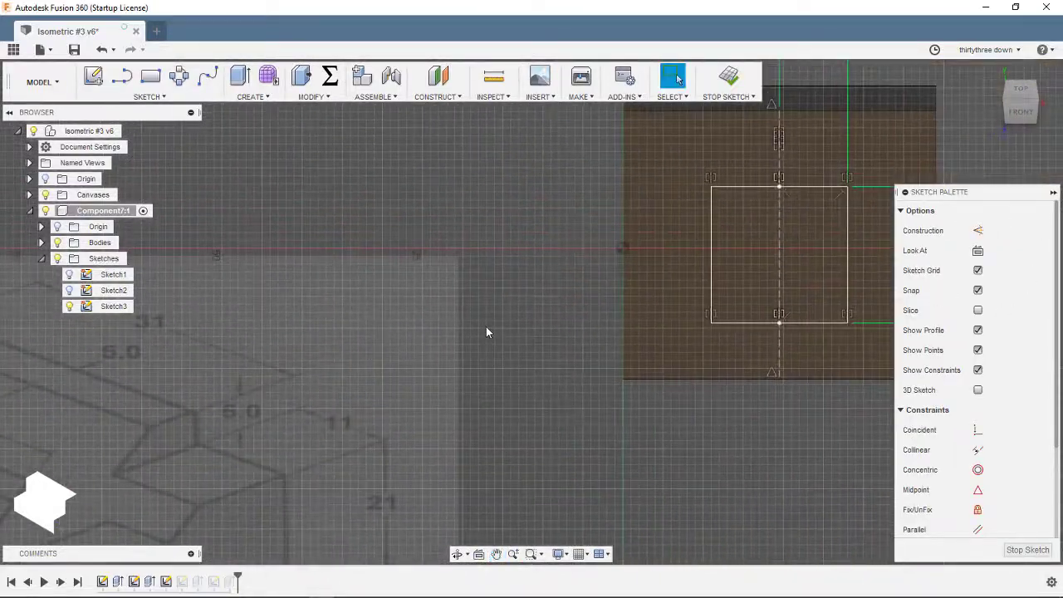
middle_click_drag(486, 327, 511, 358, "shift")
right_click_drag(511, 353, 535, 339)
middle_click_drag(535, 340, 445, 288, "shift")
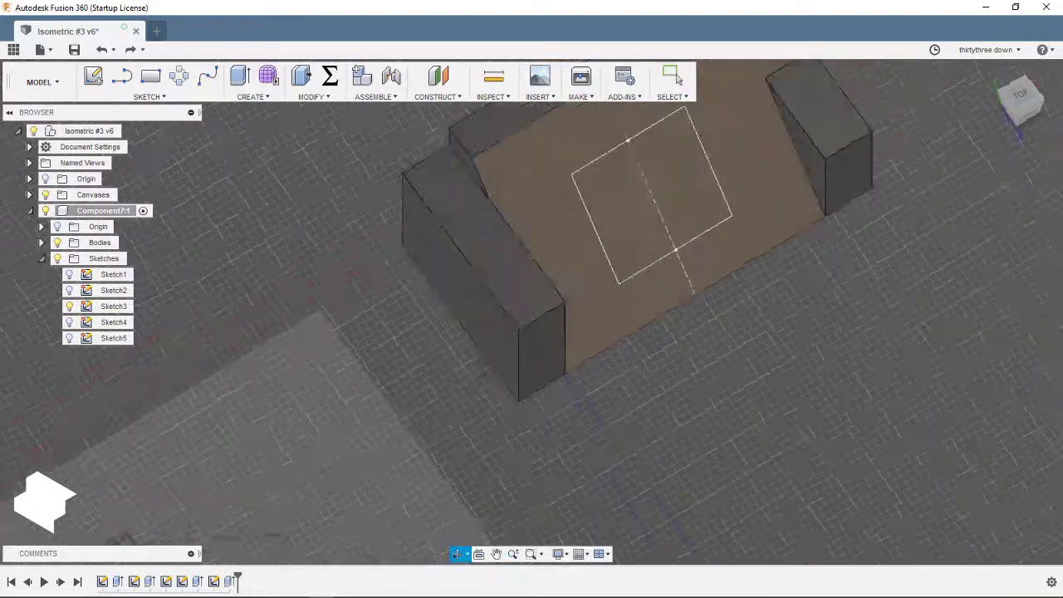
Start Sketch6 on the left block's end face and draw notch lines, undoing the stray diagonal
key("l")
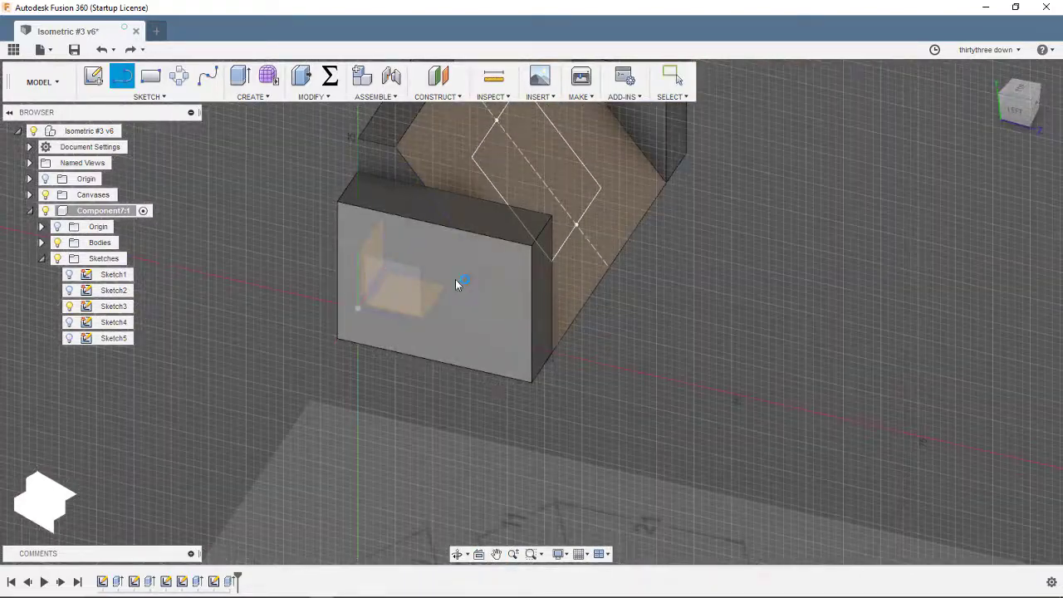
left_click(462, 280)
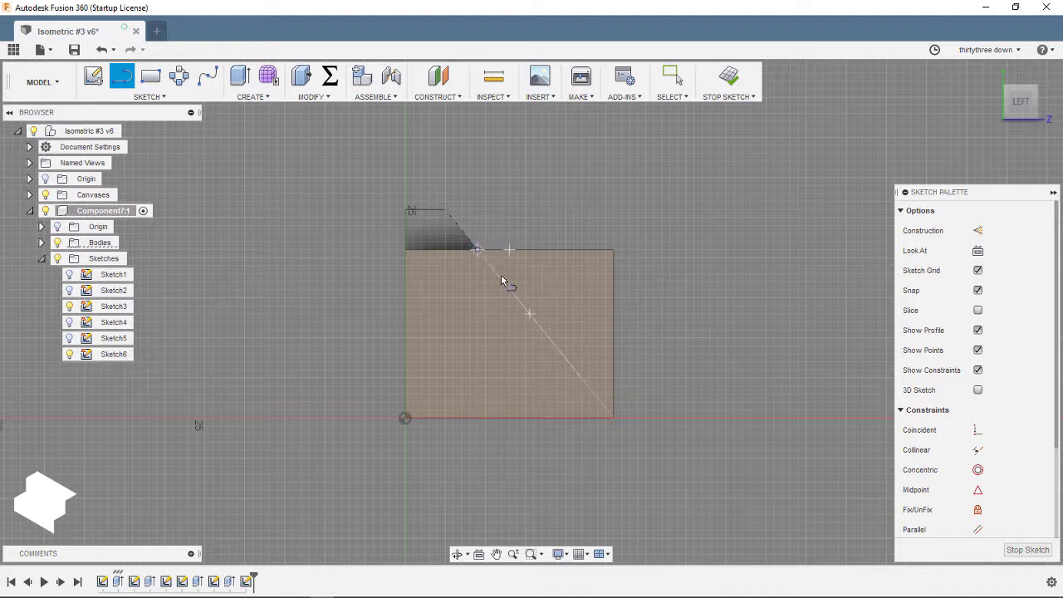
double_click(505, 284)
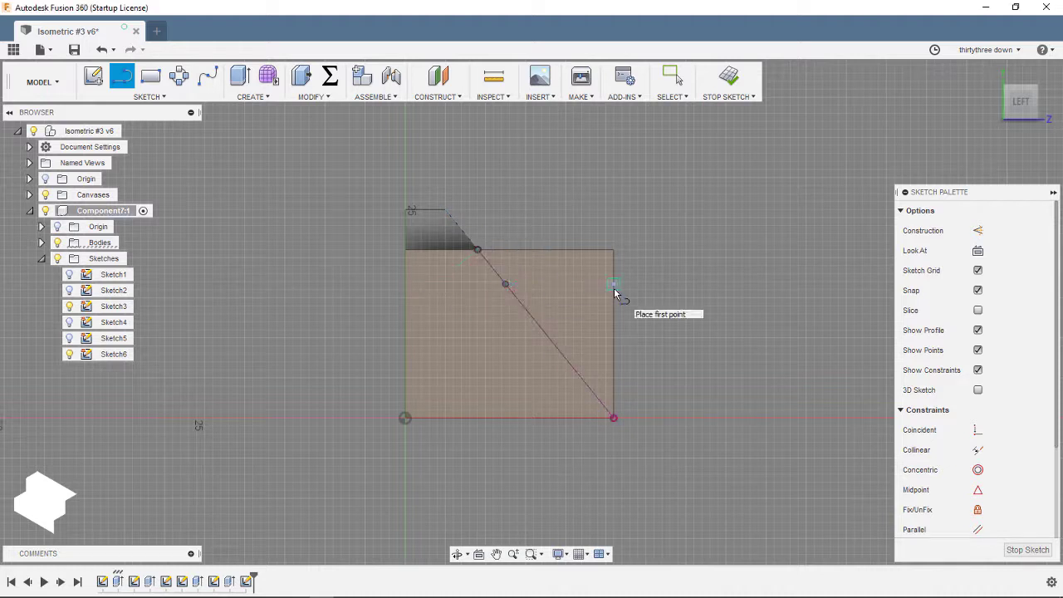
left_click(505, 284)
key("Escape")
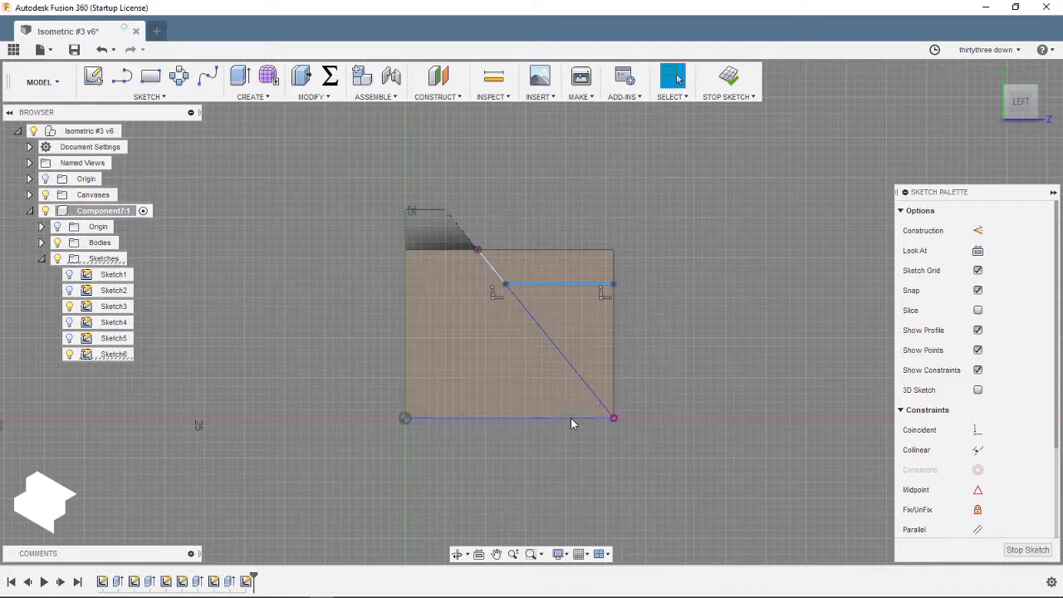
left_click(652, 402)
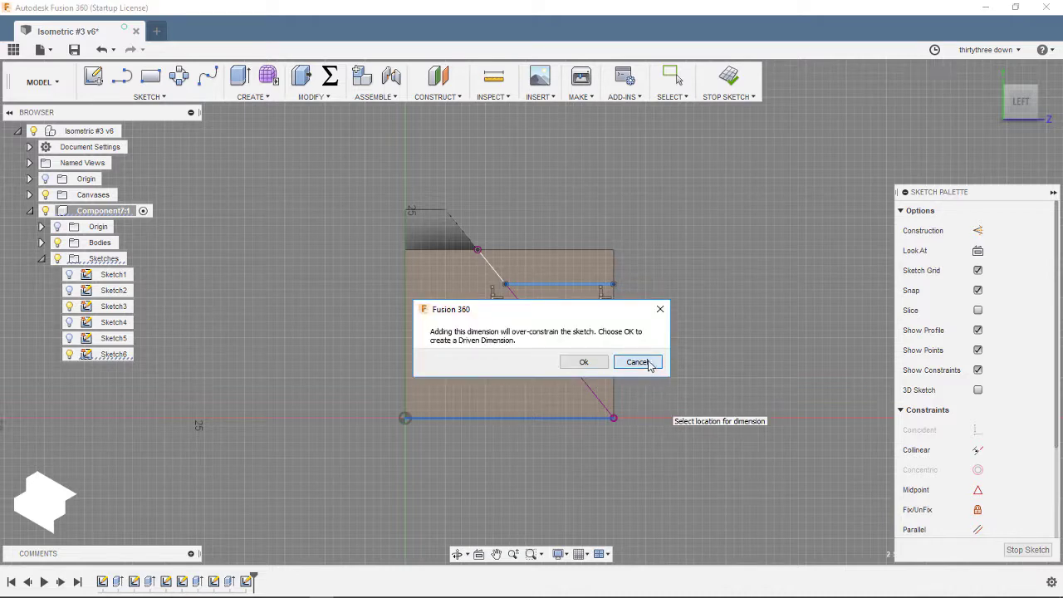
left_click(637, 362)
key("ctrl+z")
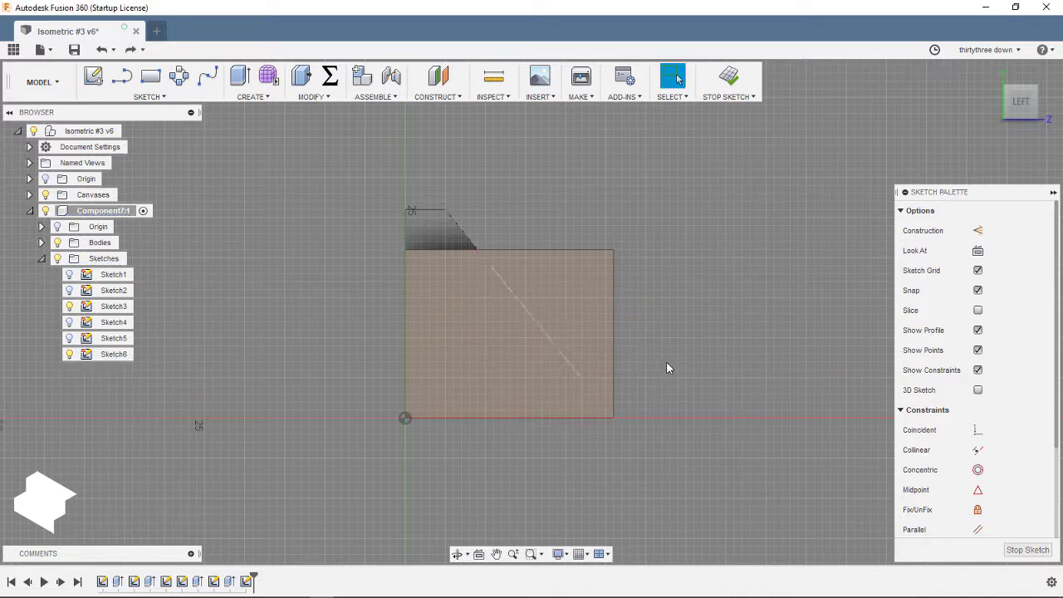
mouse_move(666, 367)
middle_mouse_down("shift")
mouse_move(664, 323)
mouse_move(679, 287)
middle_mouse_up("shift")
Project existing edges, draw the notch's sloped edge in side view, and select the triangle profile
key("p")
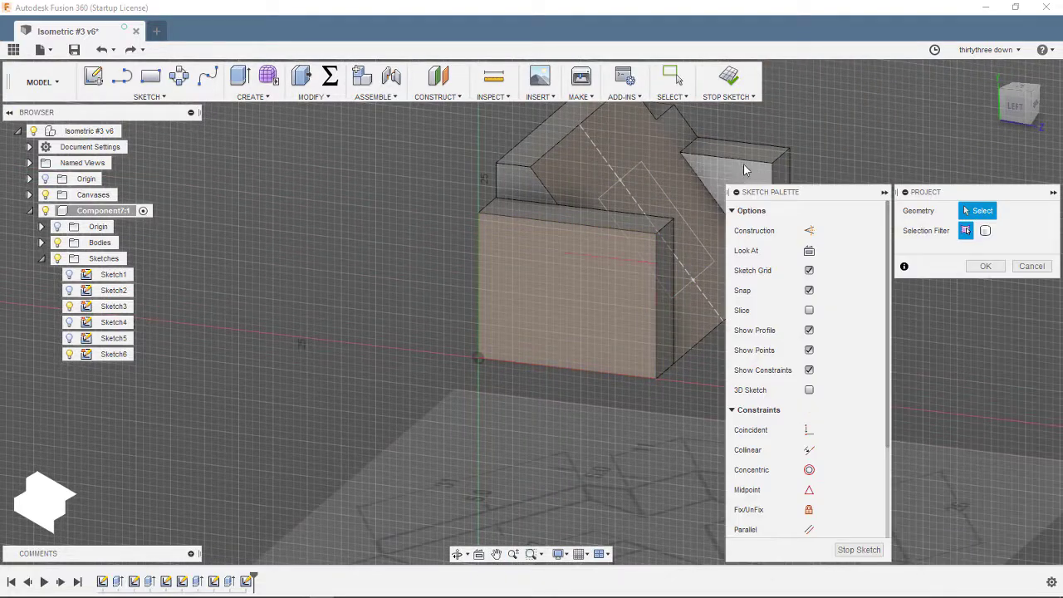
left_click(1015, 105)
key("l")
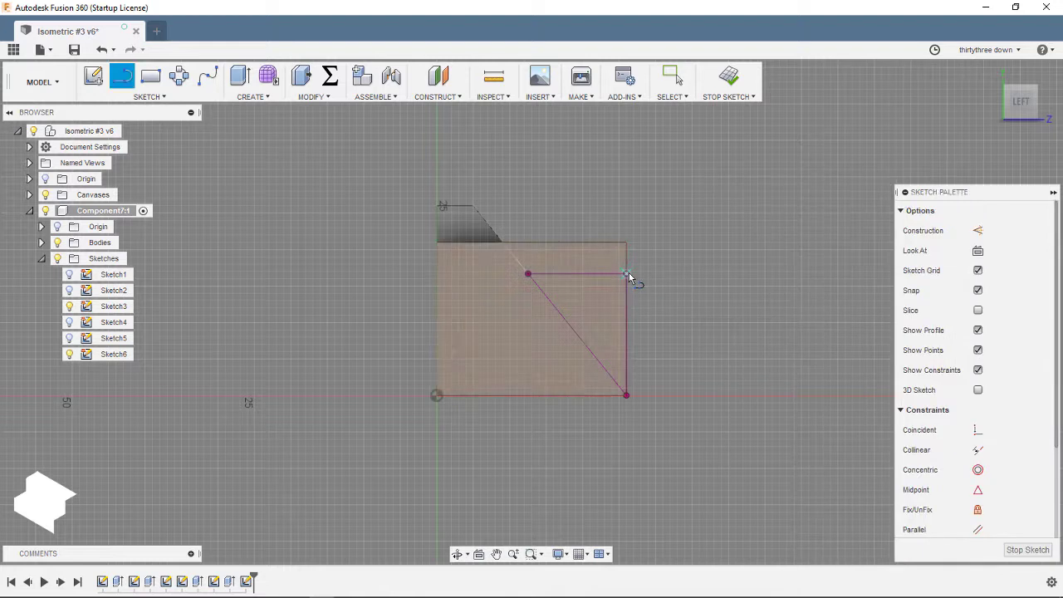
left_click(502, 241)
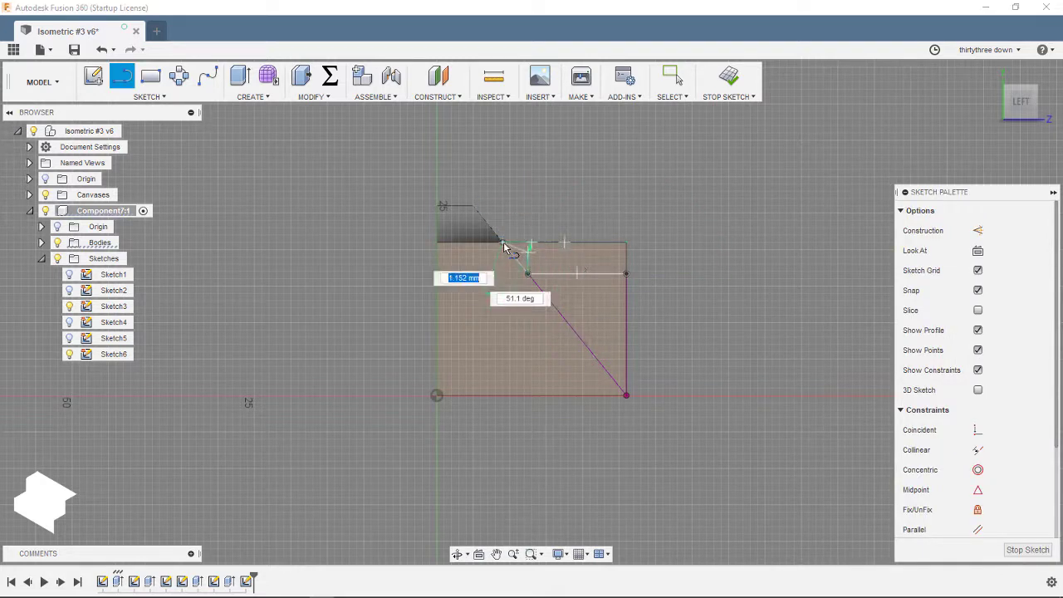
key("Escape")
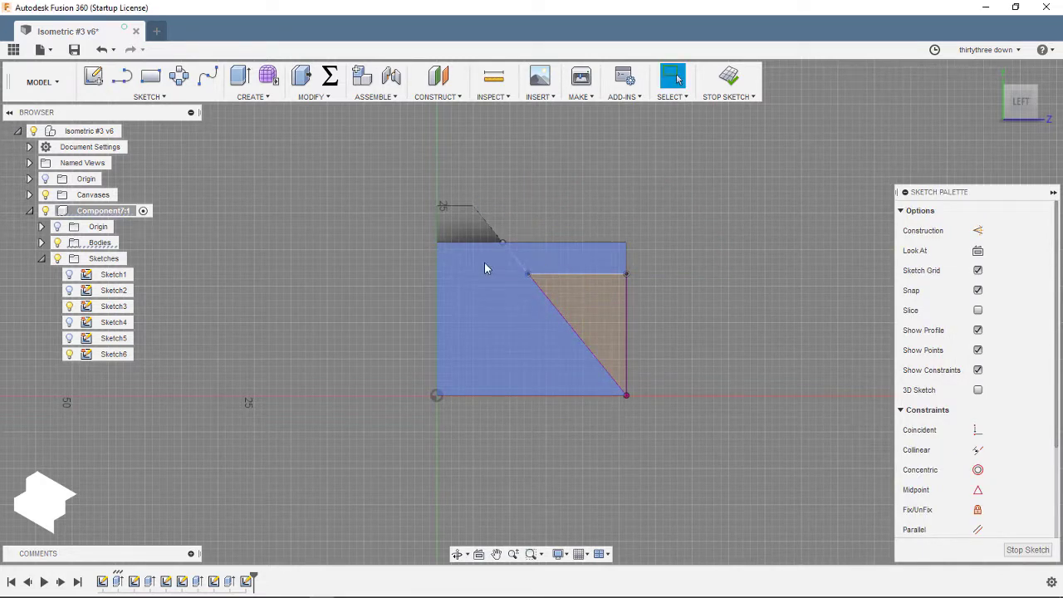
key("l")
left_click(502, 242)
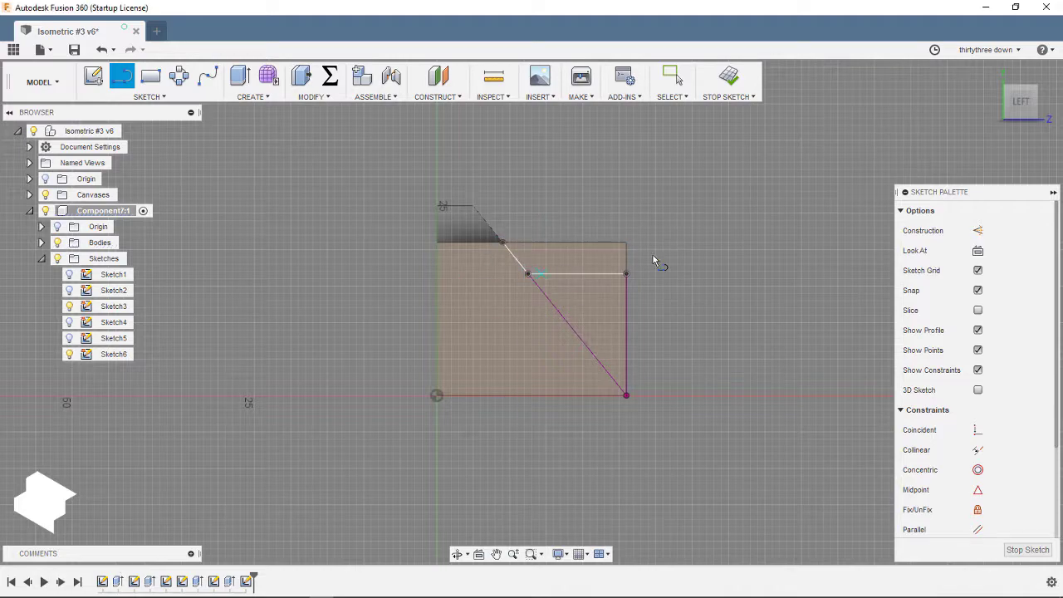
left_click(588, 253)
middle_click_drag(689, 155, 730, 91, "shift")
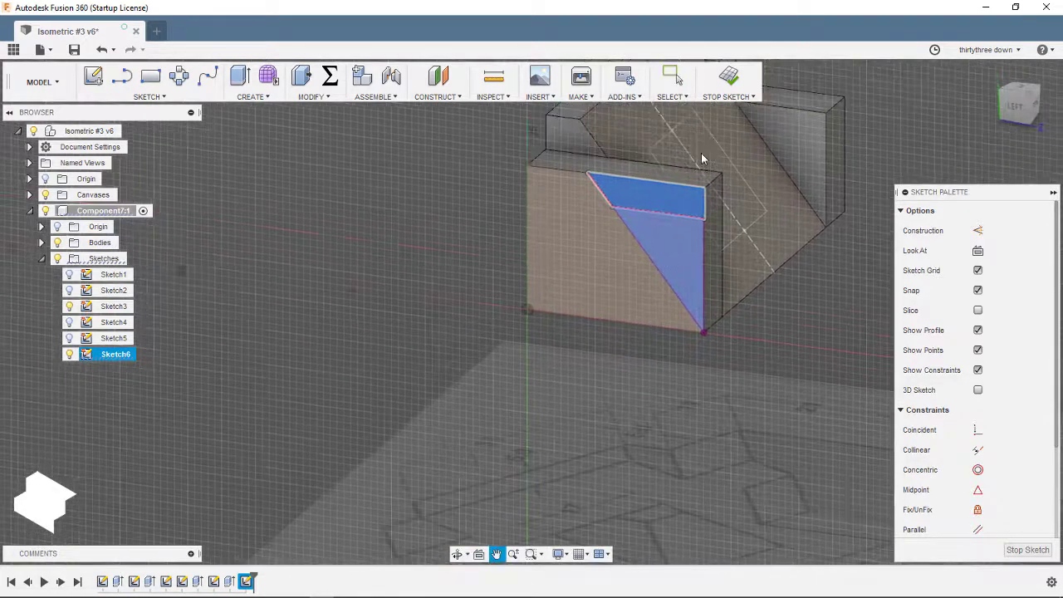
left_click(731, 81)
Cut the triangular notch 7 mm into the left side block
key("e")
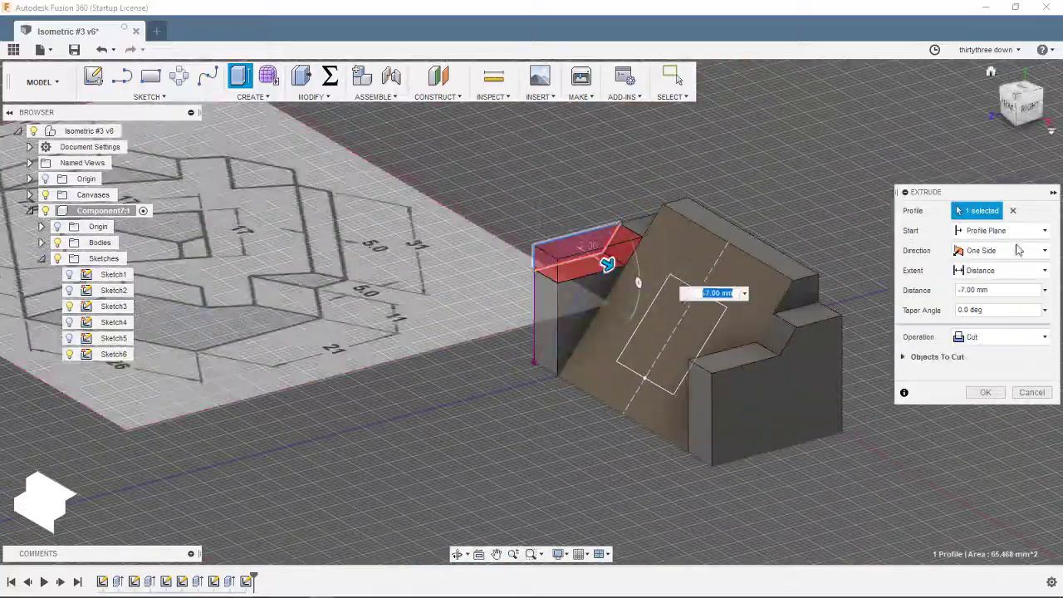
left_click(984, 392)
mouse_move(830, 348)
middle_mouse_down("shift")
mouse_move(681, 288)
mouse_move(620, 401)
mouse_move(542, 336)
middle_mouse_up("shift")
Try an extrusion on the sloped-face rectangle, then cancel it
key("e")
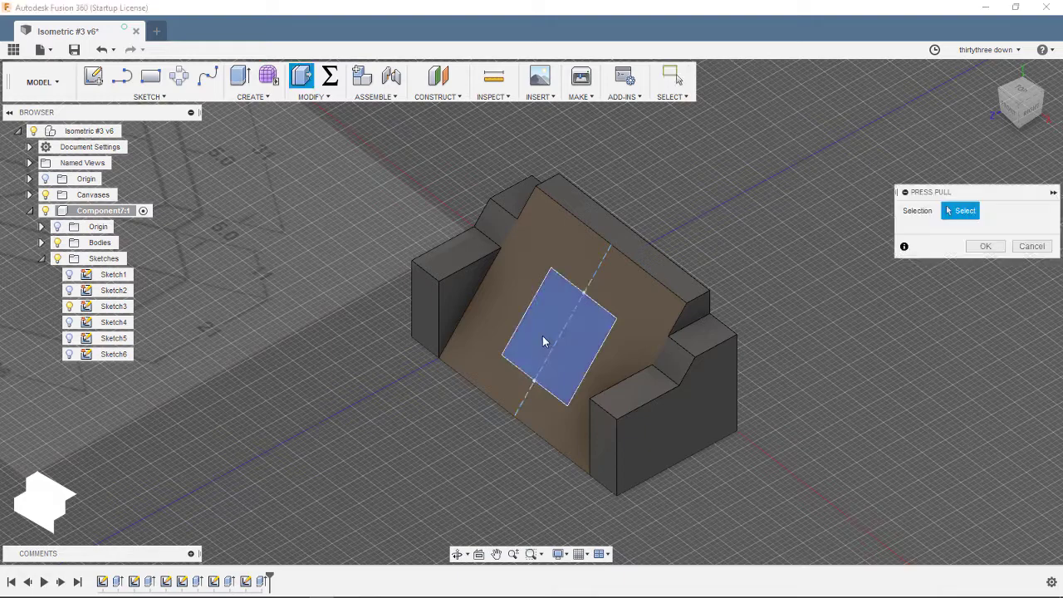
left_click(544, 335)
left_click_drag(545, 335, 683, 351)
mouse_move(683, 351)
middle_mouse_down("shift")
mouse_move(672, 368)
mouse_move(848, 449)
middle_mouse_up("shift")
key("Escape")
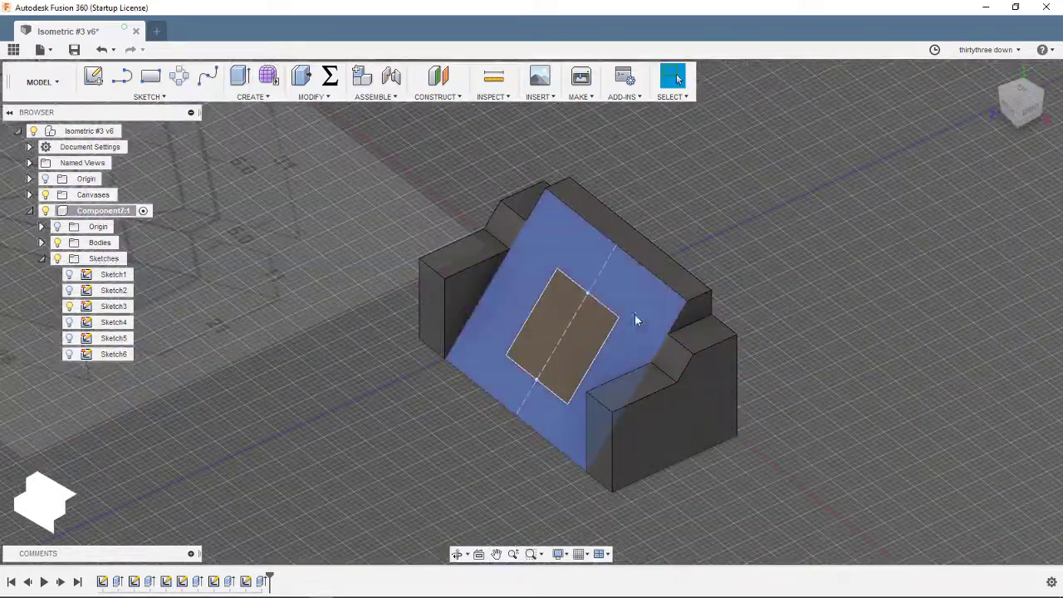
middle_click_drag(636, 299, 510, 179, "shift")
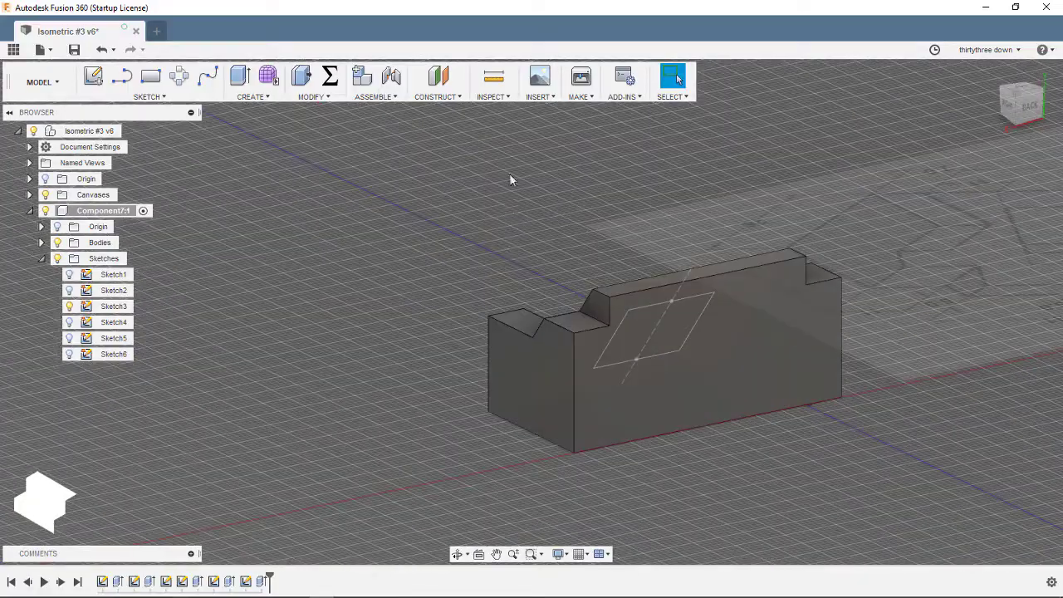
Create Sketch7 on the back face, project the part's edges, and pick the pocket rectangle to extrude
left_click(158, 86)
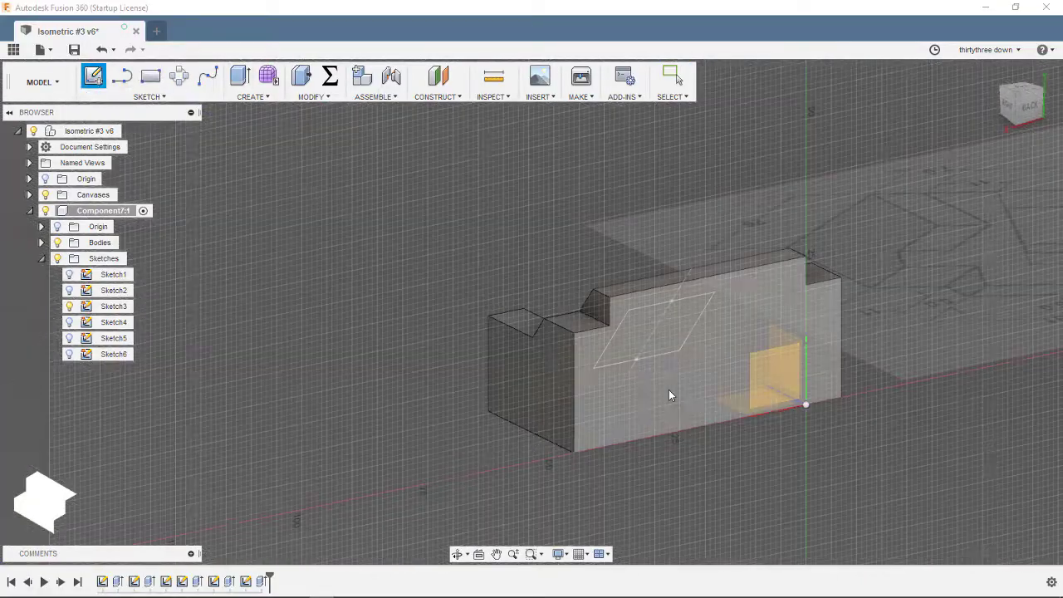
left_click(668, 389)
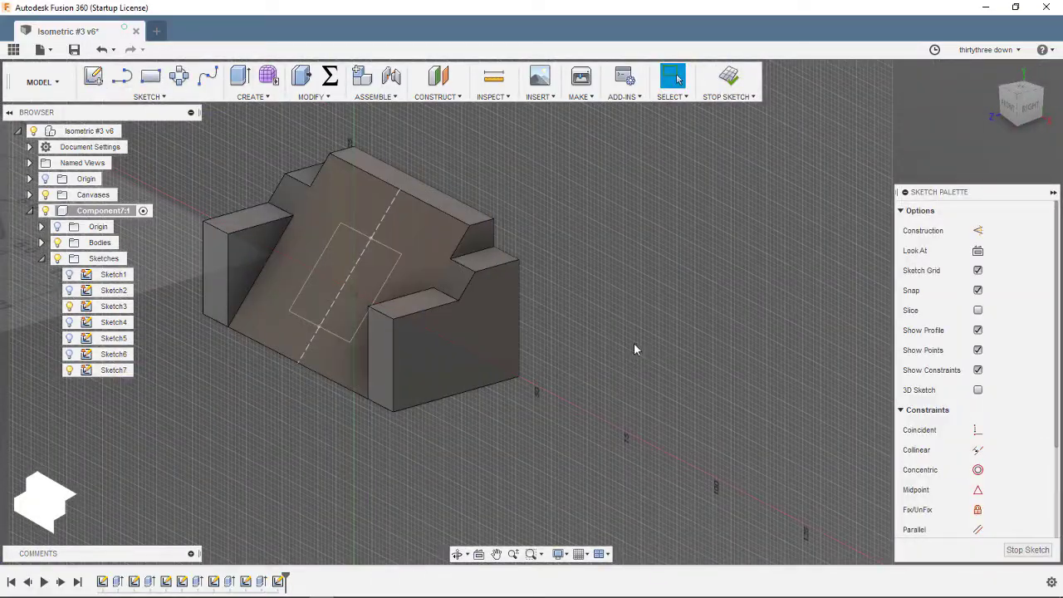
key("p")
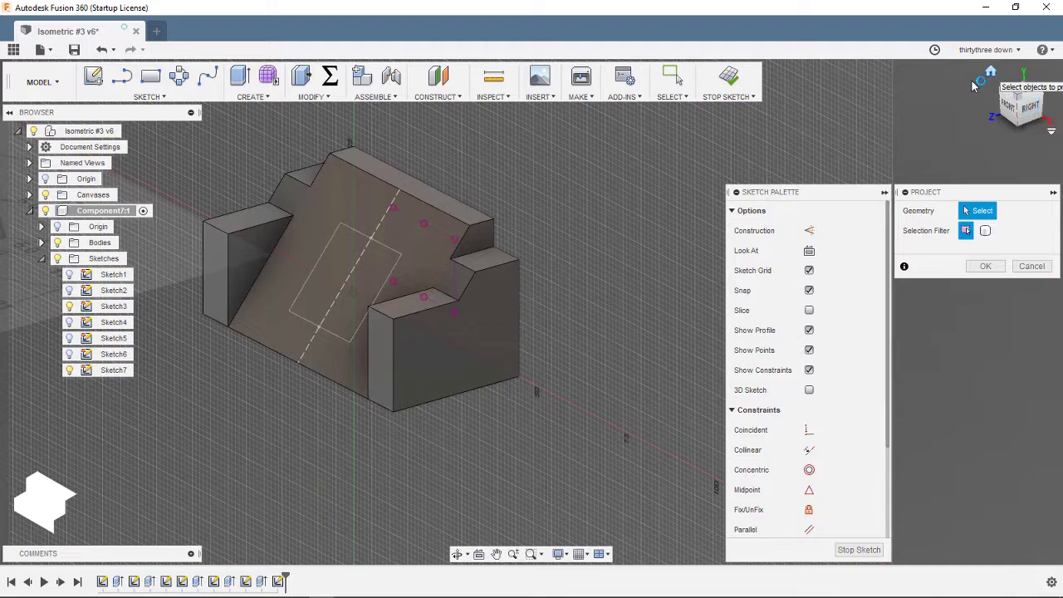
left_click(989, 72)
left_click(1031, 266)
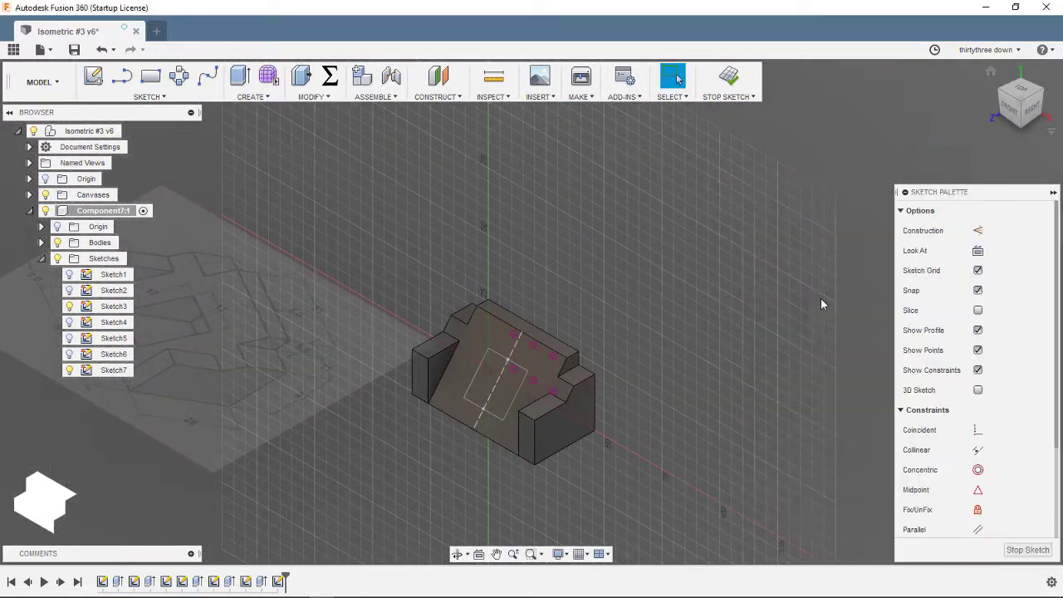
middle_click_drag(747, 349, 426, 352, "shift")
scroll(427, 352, "up", 5)
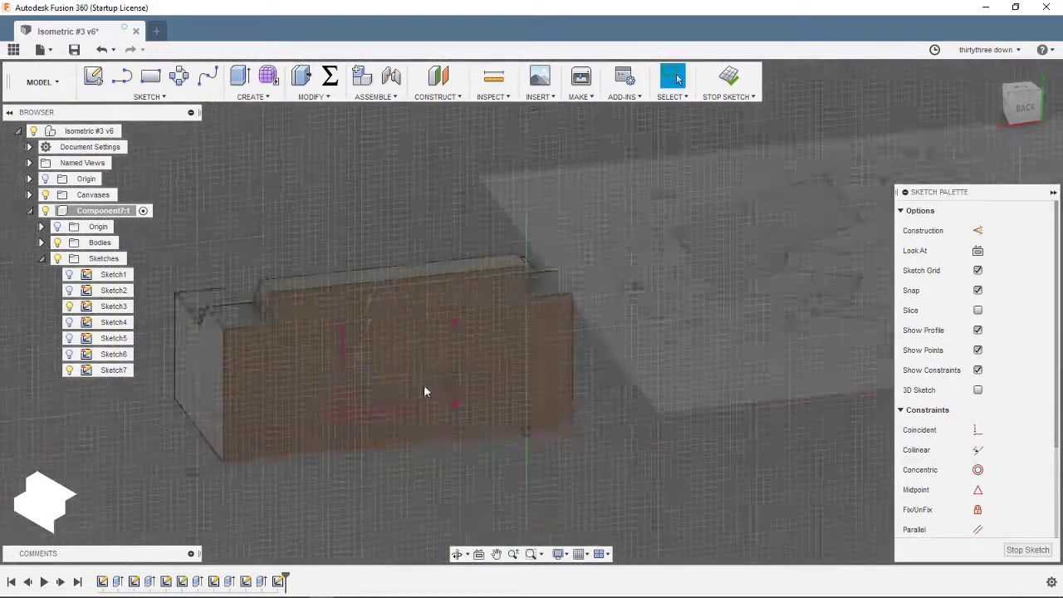
left_click(465, 348)
key("q")
left_click(503, 328)
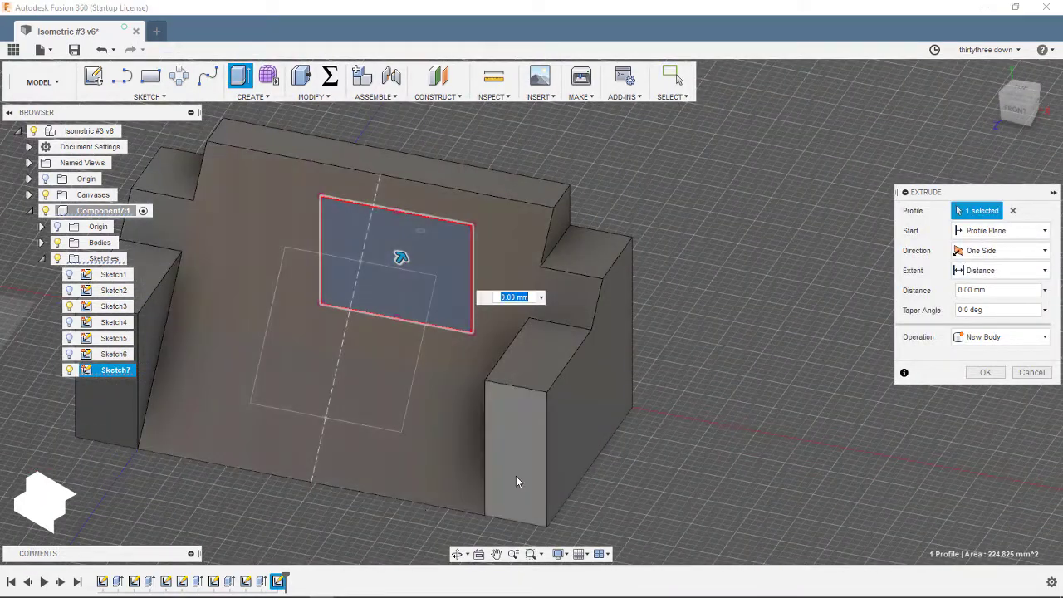
Cut the pocket rectangle −26 mm through the part and inspect it from the front
type("-26")
middle_click_drag(556, 464, 798, 448, "shift")
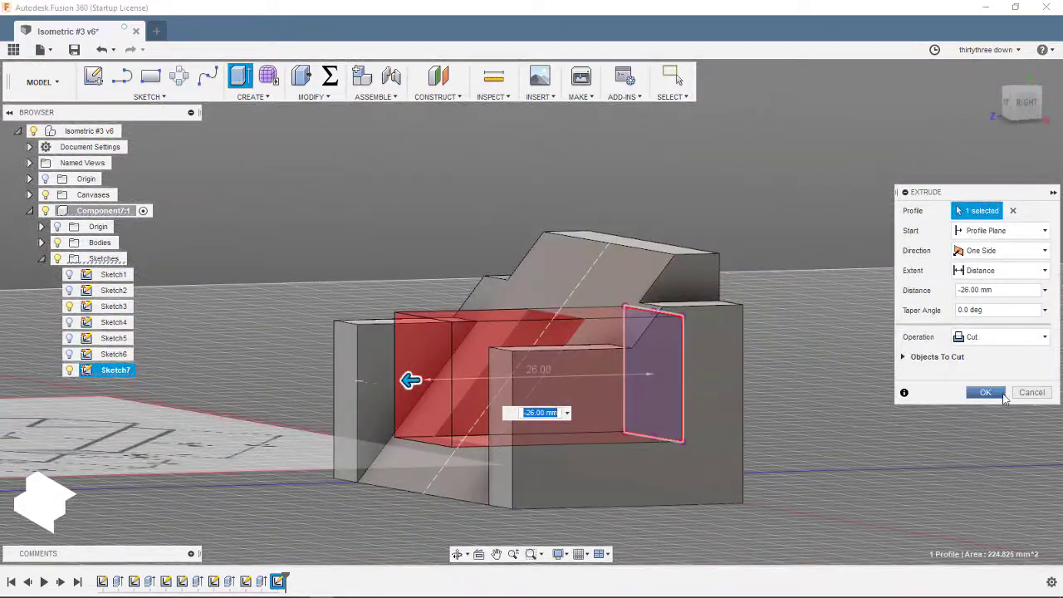
left_click(1001, 399)
mouse_move(547, 398)
middle_mouse_down("shift")
mouse_move(805, 299)
mouse_move(662, 332)
mouse_move(423, 228)
middle_mouse_up("shift")
scroll(661, 332, "down", 3)
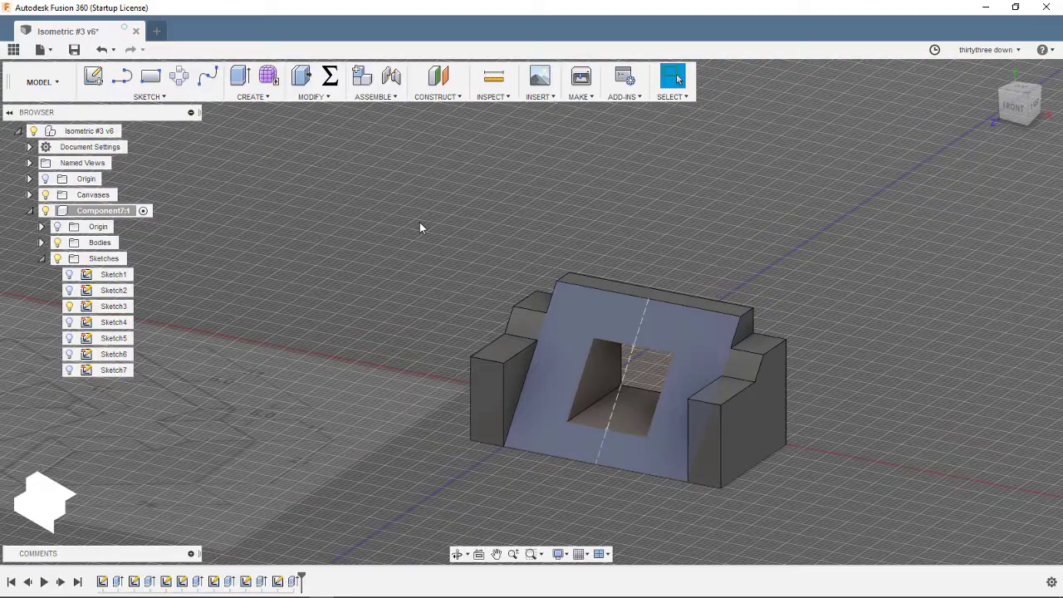
left_click(132, 130)
mouse_move(709, 291)
middle_mouse_down("shift")
mouse_move(512, 404)
mouse_move(335, 392)
mouse_move(617, 415)
mouse_move(789, 274)
middle_mouse_up("shift")
Return to the home view and save the design as new version Isometric #3 v7
left_click(997, 90)
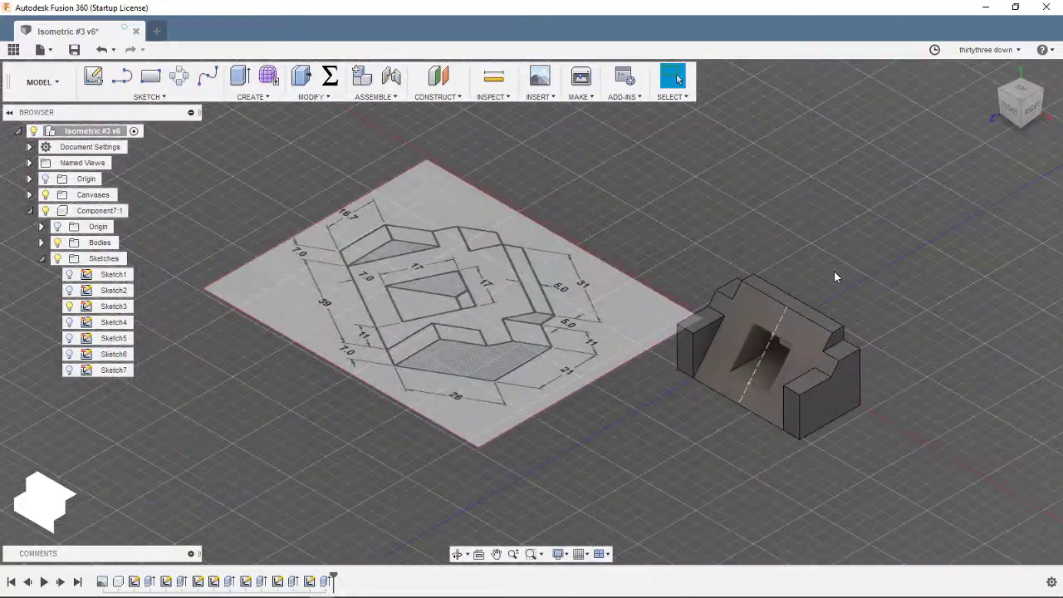
right_click(764, 353)
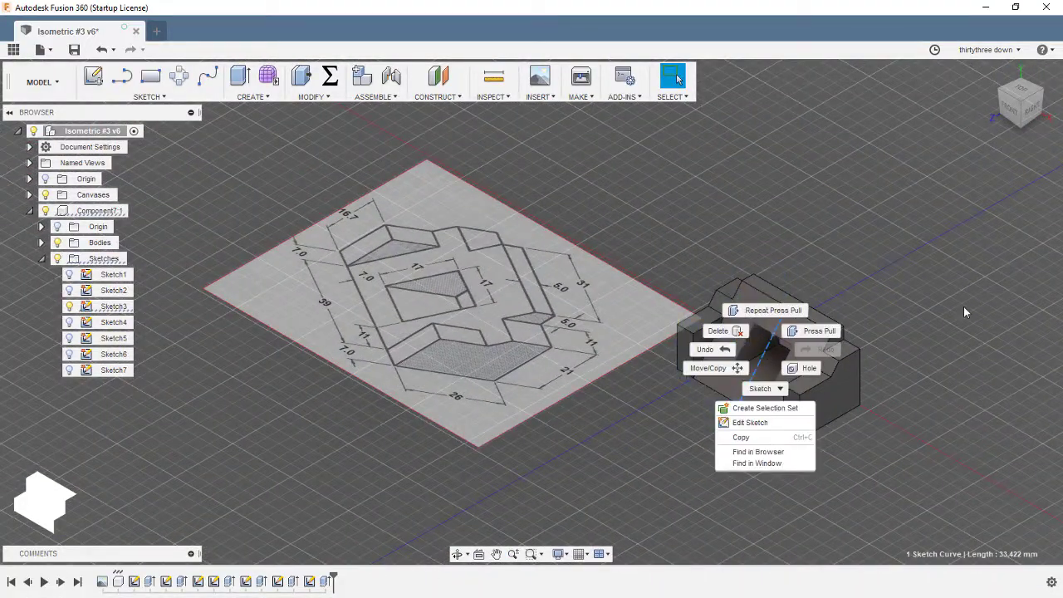
left_click(964, 258)
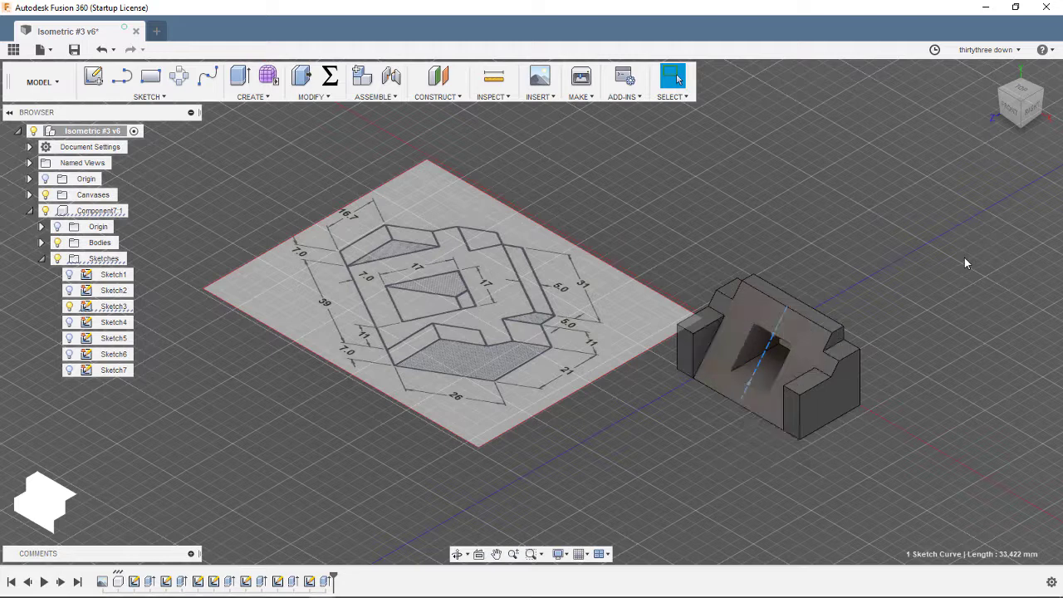
left_click(74, 50)
left_click(520, 320)
Open File > Save As, cancel without saving, and dismiss the File and design menus
left_click(39, 50)
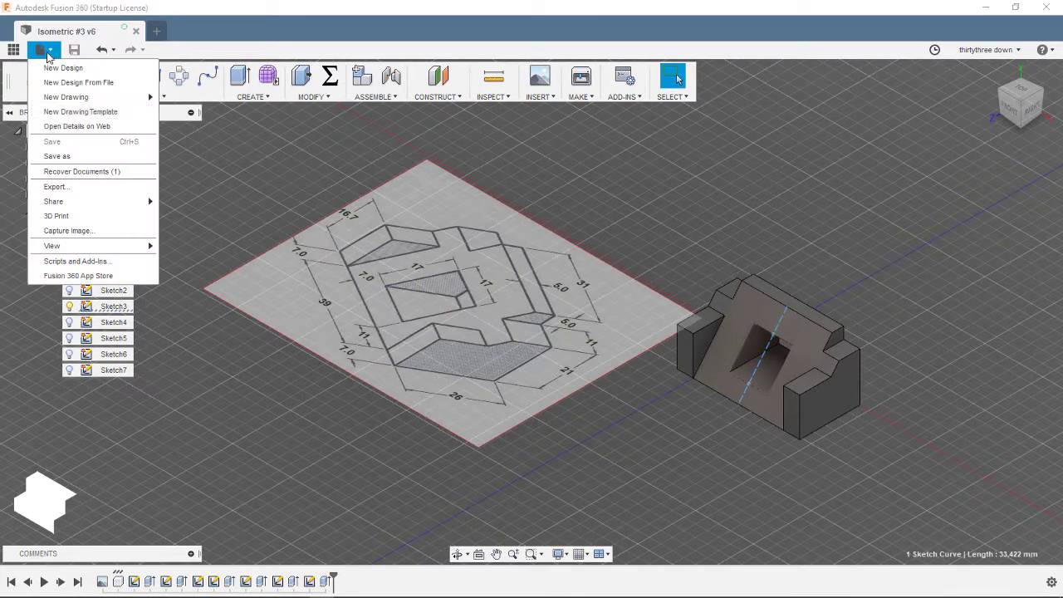
left_click(122, 164)
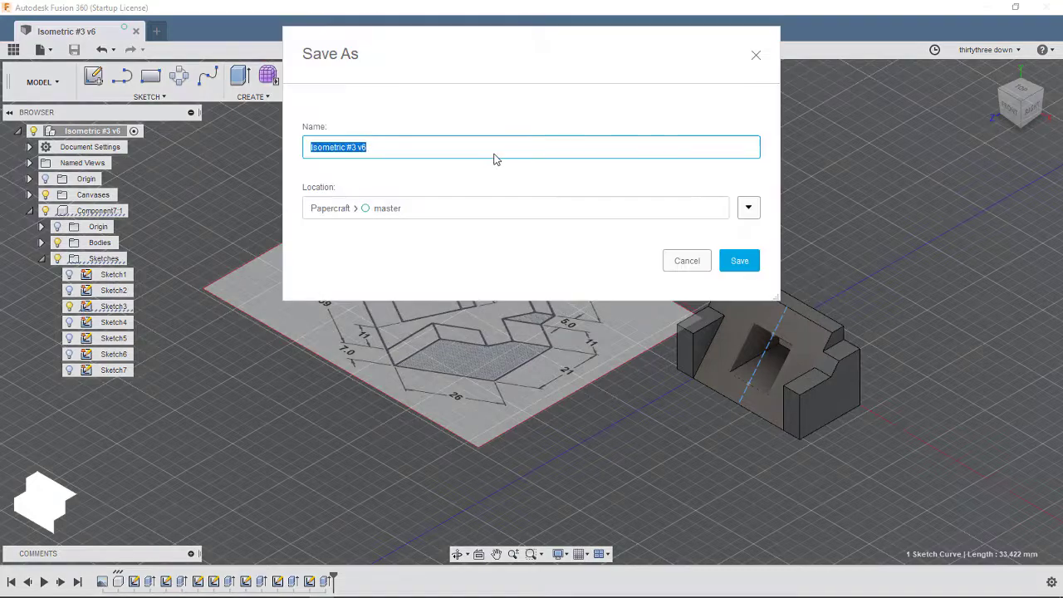
left_click(702, 262)
left_click(43, 50)
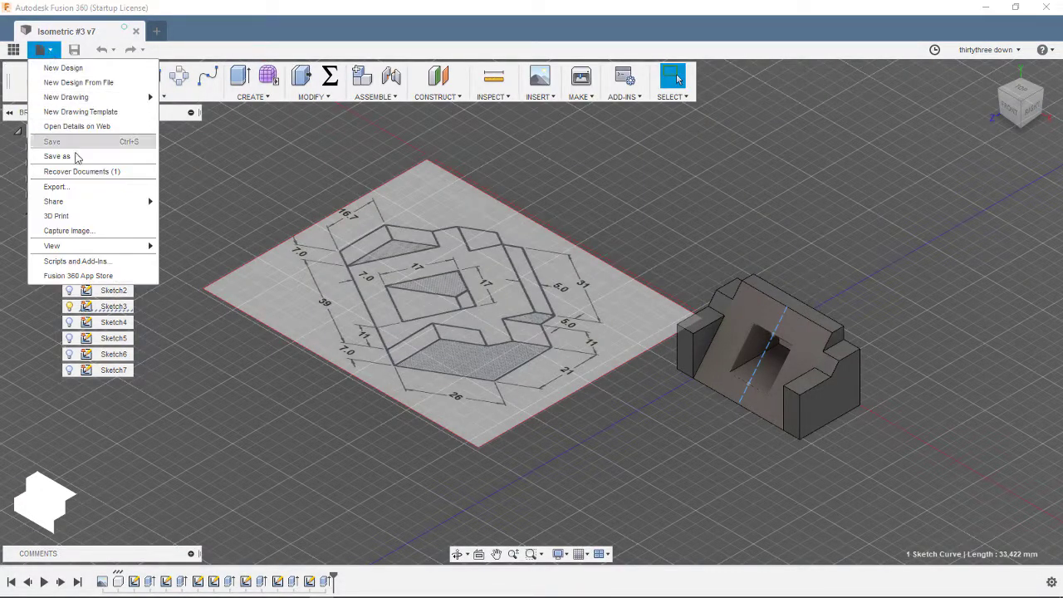
key("Escape")
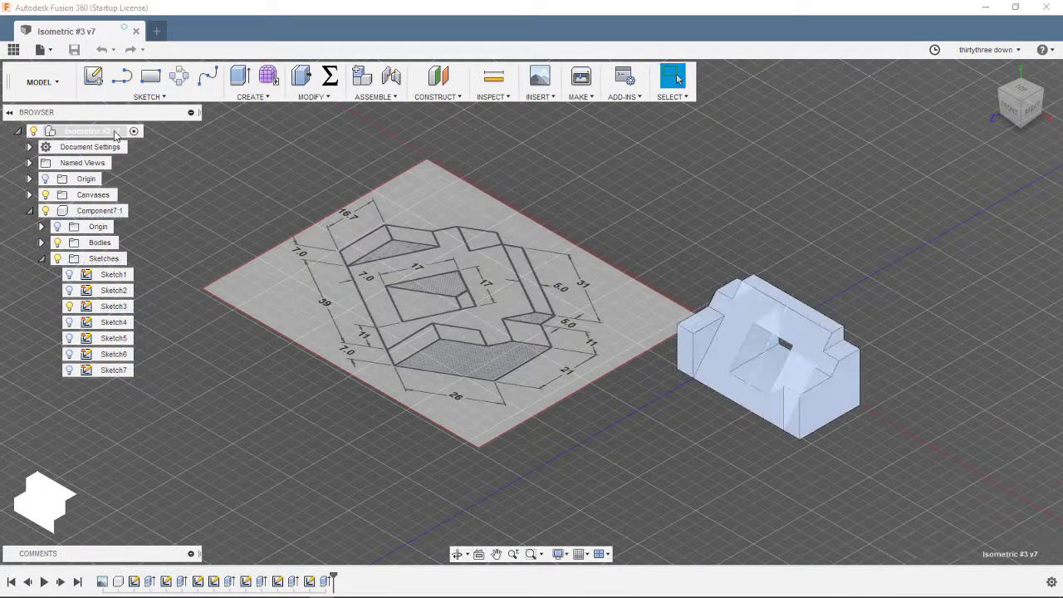
right_click(116, 131)
left_click(178, 301)
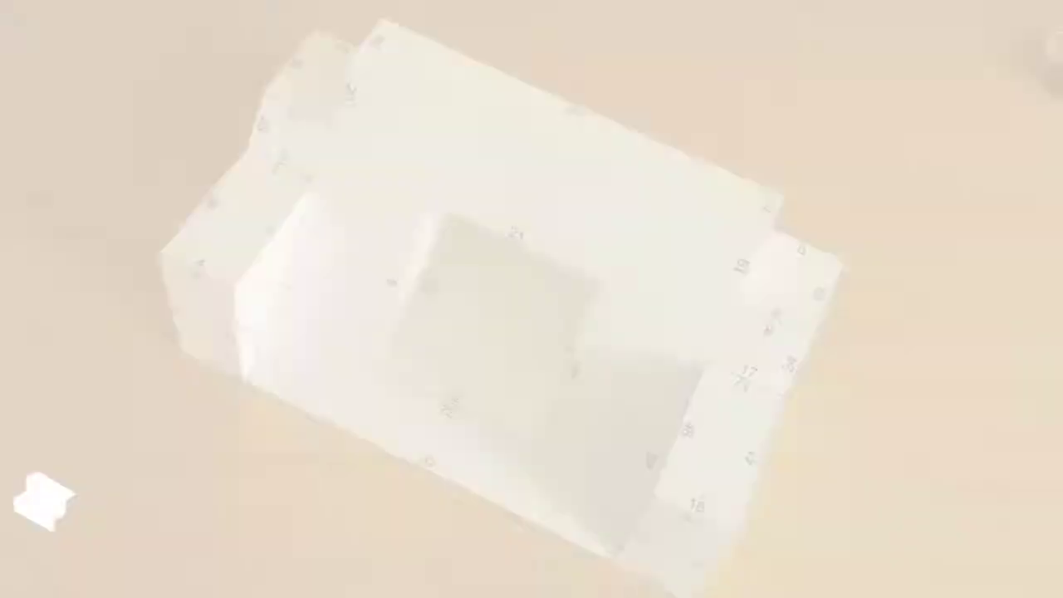